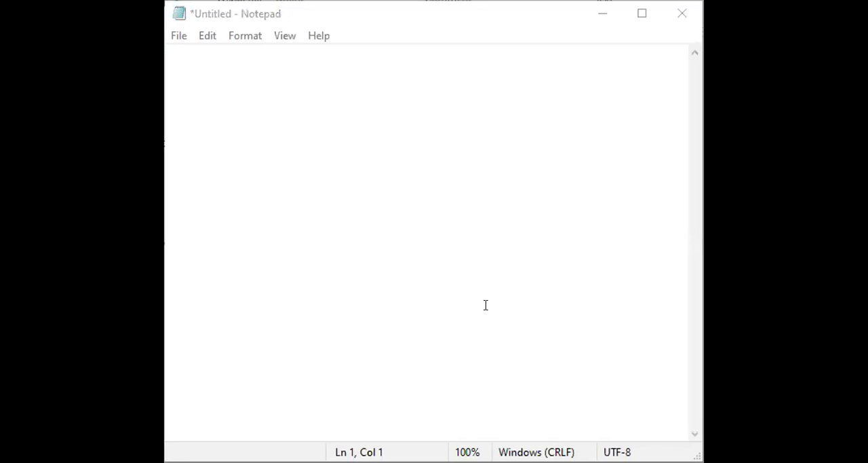
Paste the two copied quiz questions into the blank Notepad document and select all of the pasted question text for copying
{"action": "left_click", "coordinate": [389, 193]}
{"action": "type", "text": "1.\tGood writers are likely to A.\tUse one writing strategy for all situations. B.\tAdhere strictly to a set of established rules for writing. C.\tCarefully analyze the initial problem before beginning a draft. D.\tEdit documents during the process of writing the first draft.  2.\tWhich of the following activities does planning typically include? A.\tPutting words on paper or on a screen. B.\tOrganizing the message. C.\tEvaluating your work and measuring it against your goals. D.\tGetting feedback from someone else."}
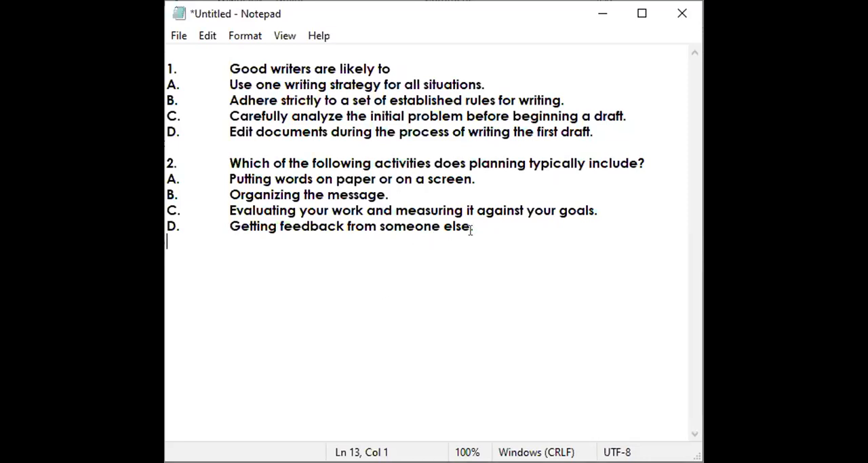
{"action": "left_click_drag", "start_coordinate": [483, 224], "coordinate": [168, 68]}
{"action": "key", "text": "ctrl+c"}
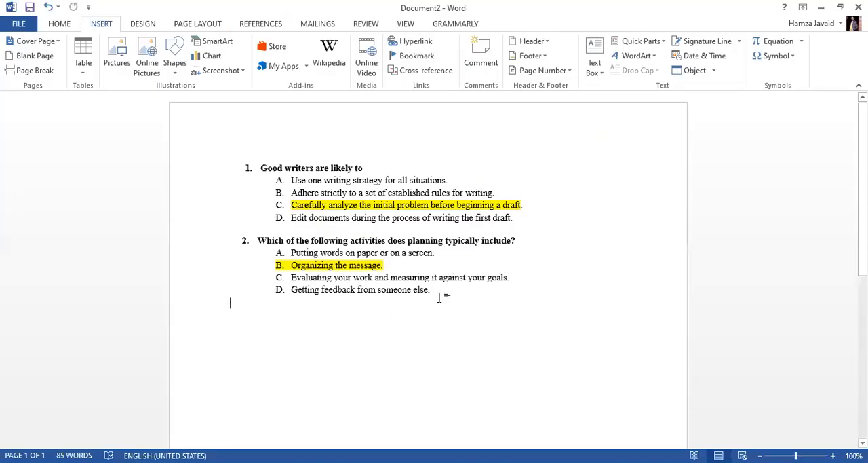
Switch to the Word document and replace its formatted questions with the plain-text version from Notepad
{"action": "left_click_drag", "start_coordinate": [440, 296], "coordinate": [206, 157]}
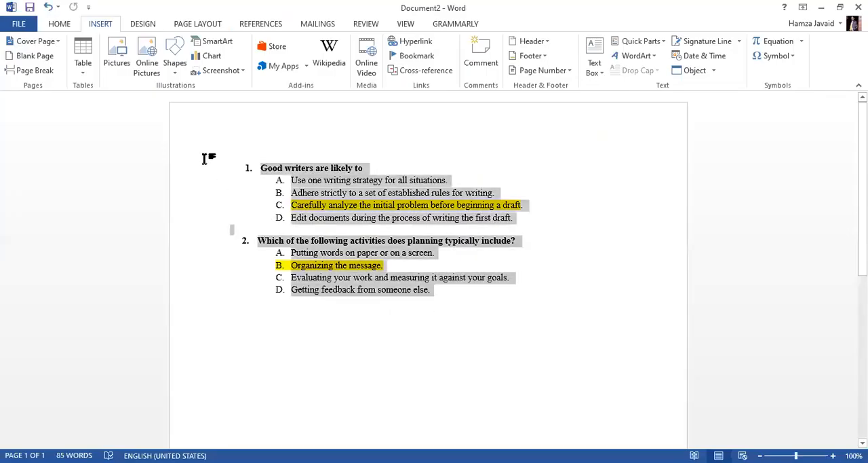
{"action": "key", "text": "Delete"}
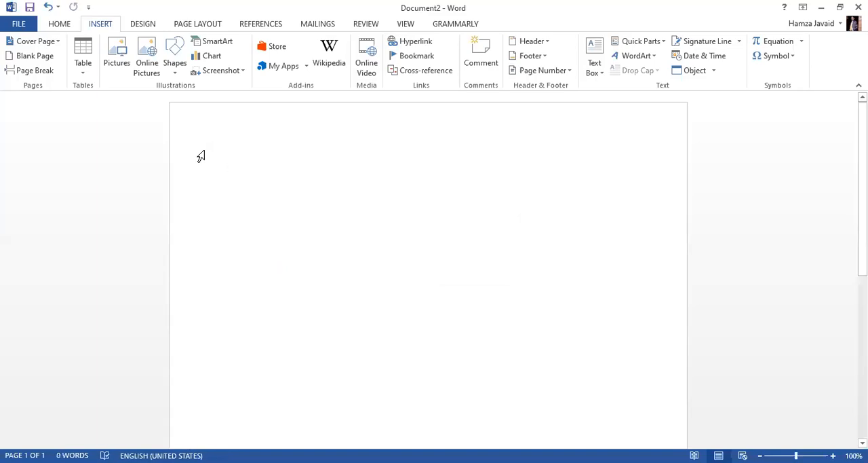
{"action": "key", "text": "ctrl+v"}
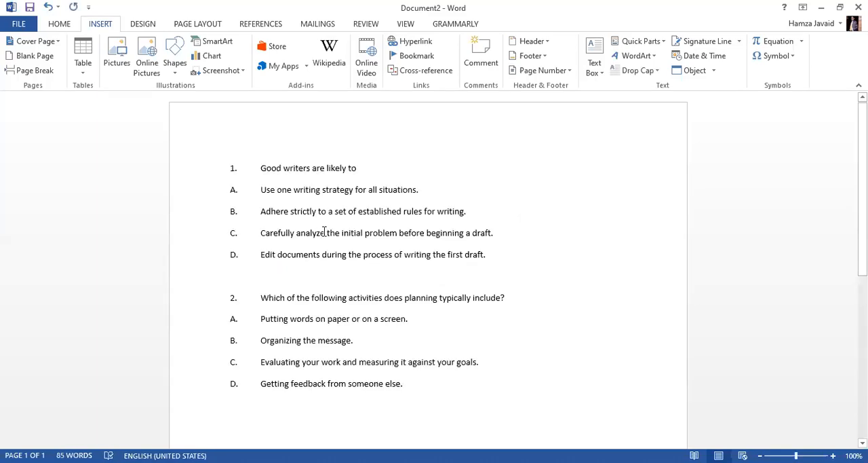
Make the correct answers bold: line C of question 1 and line B of question 2
{"action": "scroll", "coordinate": [325, 231], "scroll_direction": "down", "scroll_amount": 2}
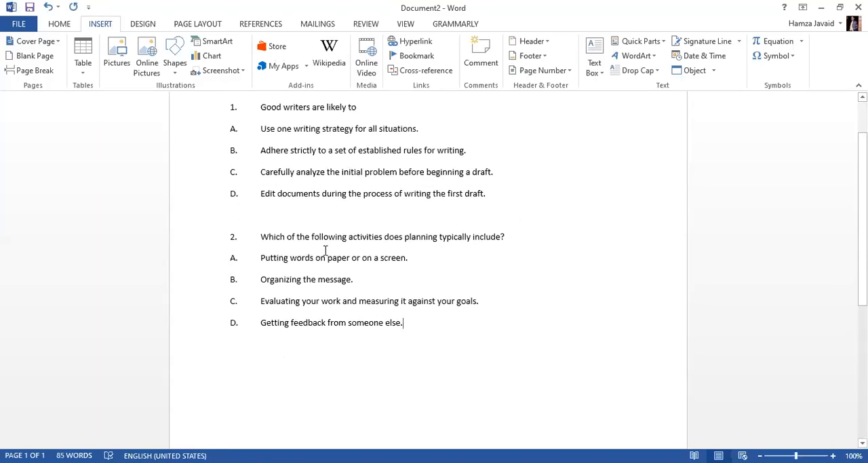
{"action": "left_click", "coordinate": [231, 172]}
{"action": "left_click_drag", "start_coordinate": [314, 171], "coordinate": [507, 168]}
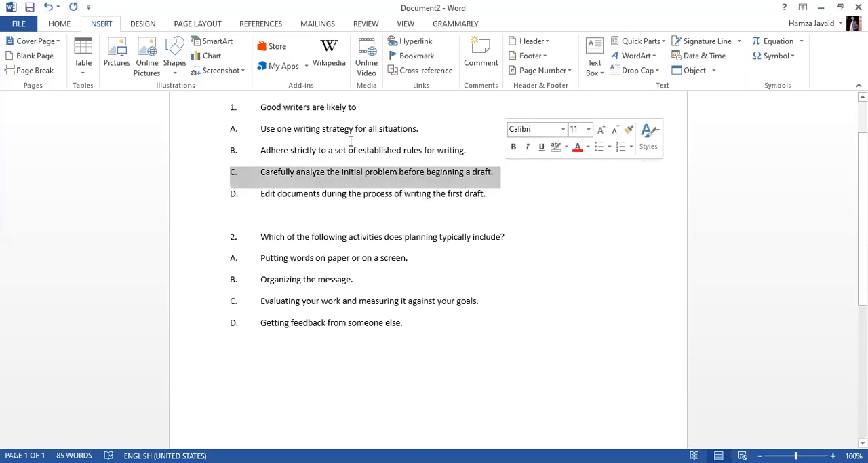
{"action": "left_click", "coordinate": [60, 23]}
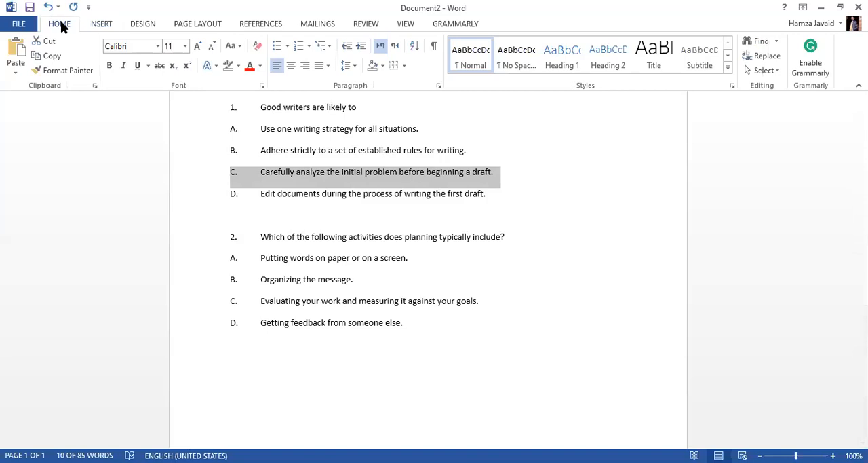
{"action": "left_click", "coordinate": [109, 65]}
{"action": "left_click_drag", "start_coordinate": [229, 279], "coordinate": [358, 280]}
{"action": "left_click", "coordinate": [109, 65]}
{"action": "left_click", "coordinate": [355, 260]}
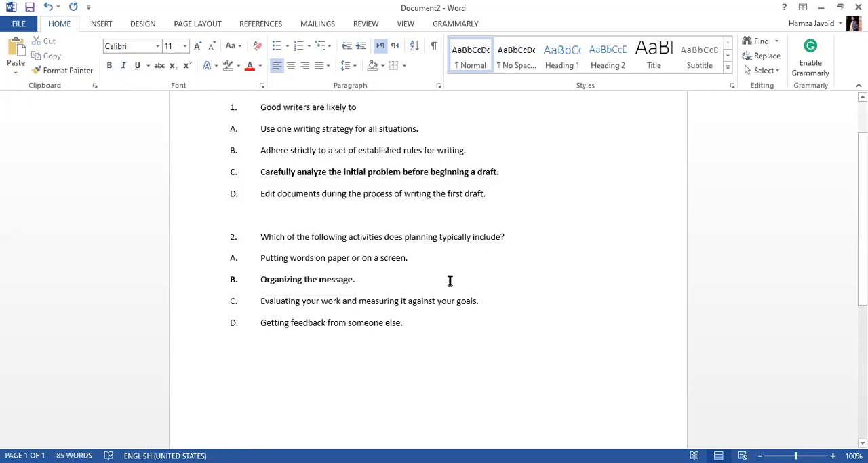
Add two empty paragraphs after answer D of question 2
{"action": "scroll", "coordinate": [449, 281], "scroll_direction": "up", "scroll_amount": 1}
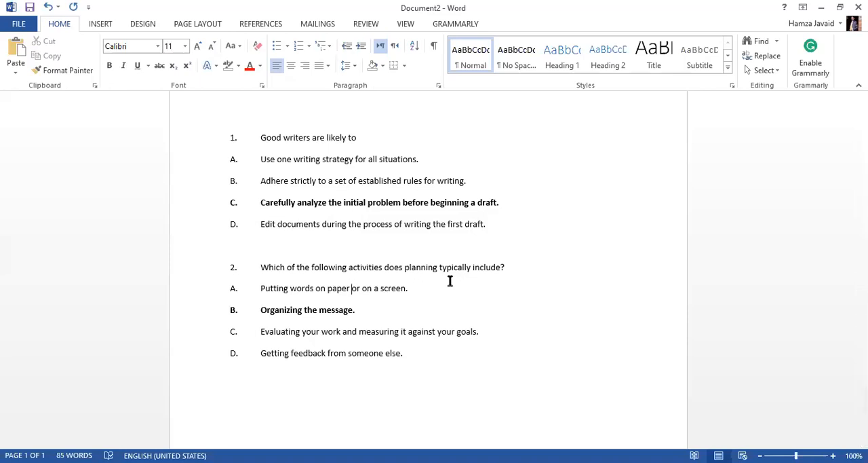
{"action": "left_click", "coordinate": [442, 358]}
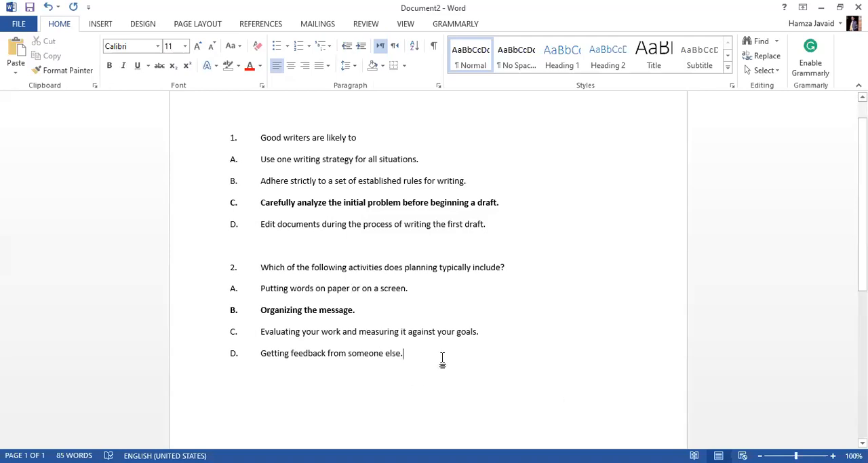
{"action": "key", "text": "Return"}
{"action": "key", "text": "Return"}
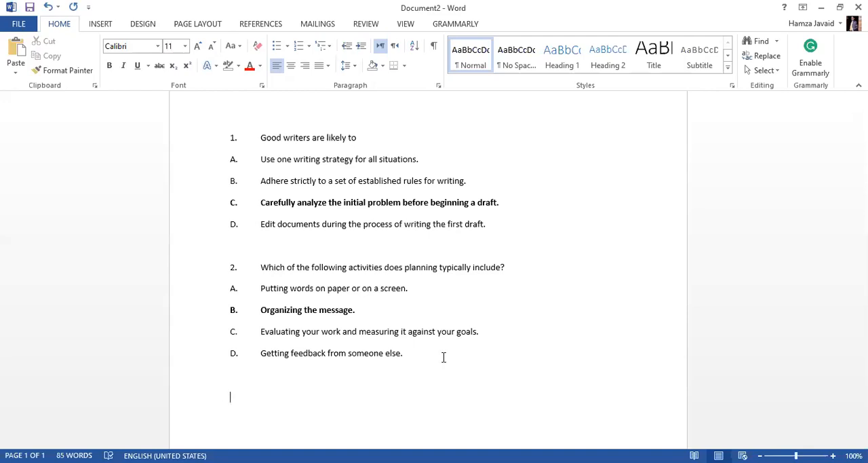
Set up Find and Replace to find "C." and replace it with "*C."
{"action": "key", "text": "ctrl+g"}
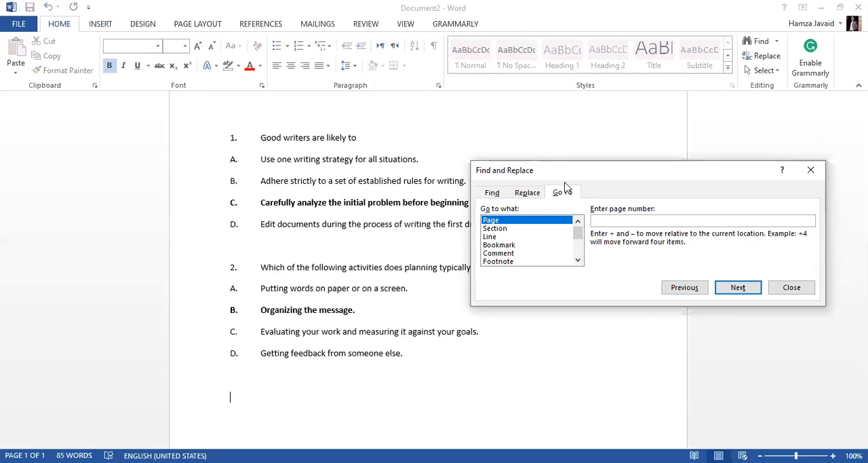
{"action": "left_click", "coordinate": [527, 193]}
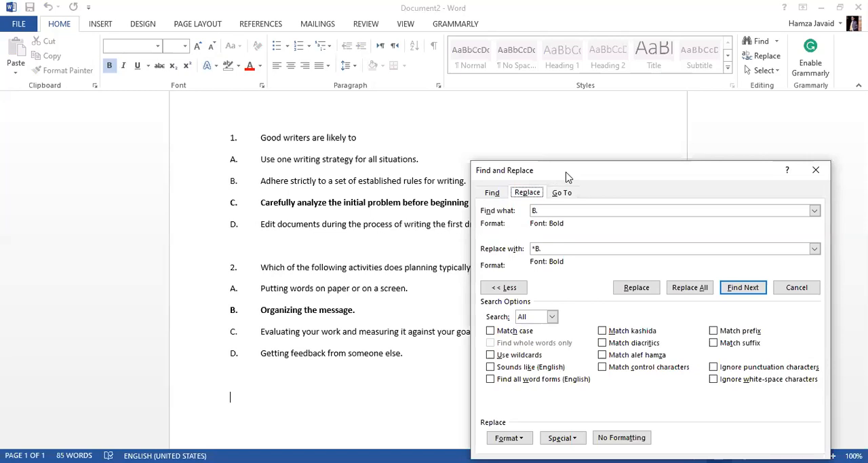
{"action": "left_click_drag", "start_coordinate": [568, 176], "coordinate": [584, 114]}
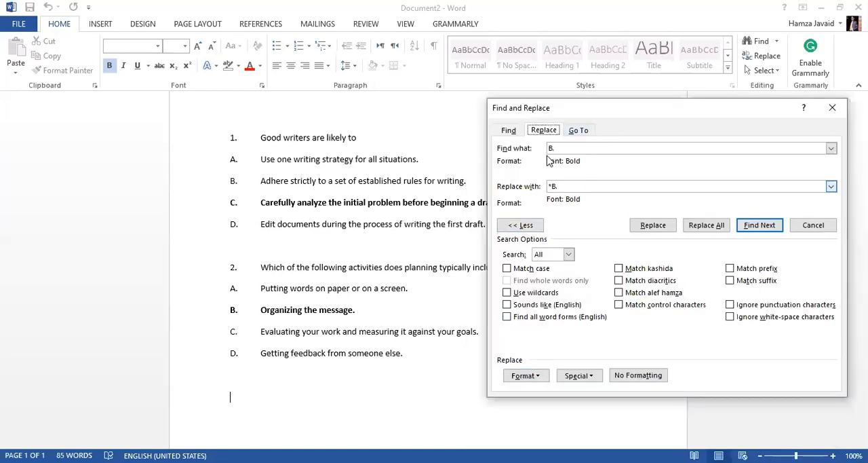
{"action": "left_click", "coordinate": [559, 147]}
{"action": "double_click", "coordinate": [559, 148]}
{"action": "type", "text": "C."}
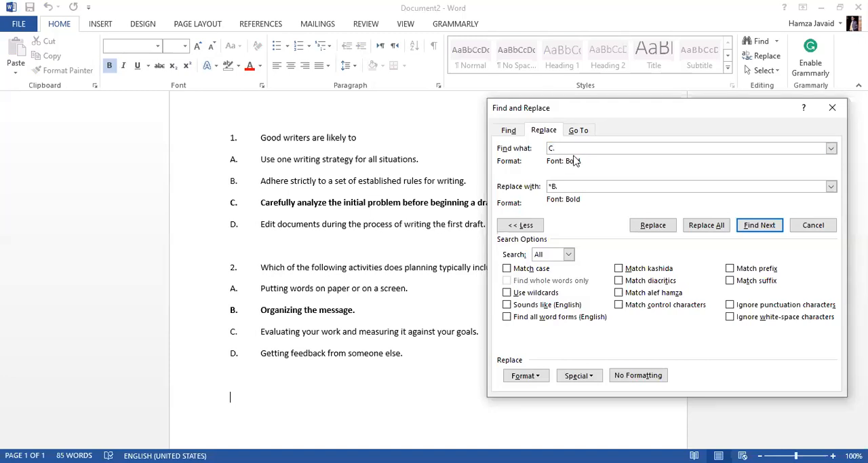
{"action": "double_click", "coordinate": [550, 186]}
{"action": "type", "text": "*"}
{"action": "left_click", "coordinate": [511, 228]}
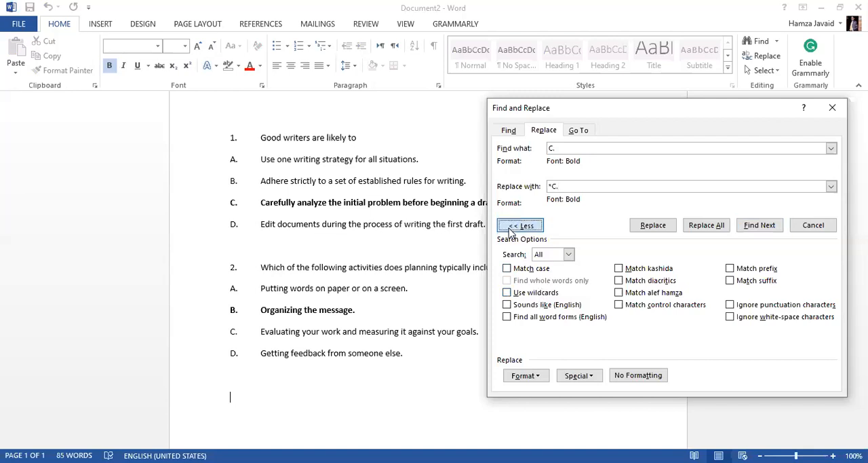
Enable wildcards for the search and accept Bold as the font style of the text to find
{"action": "left_click", "coordinate": [528, 296]}
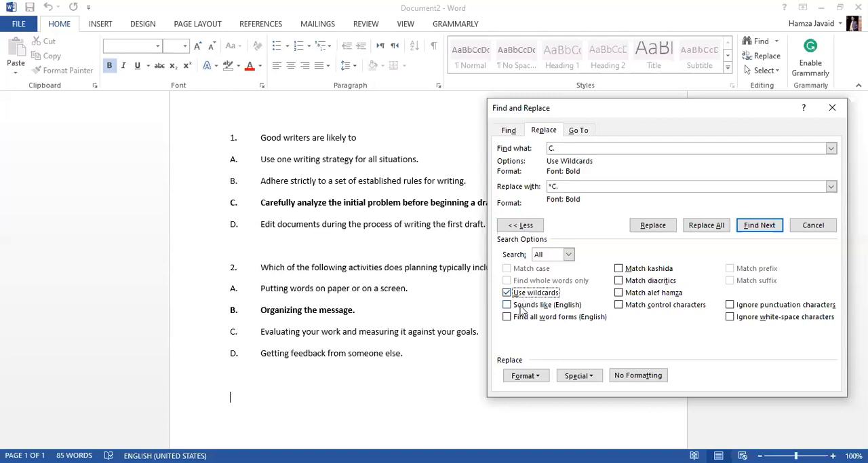
{"action": "left_click", "coordinate": [521, 375]}
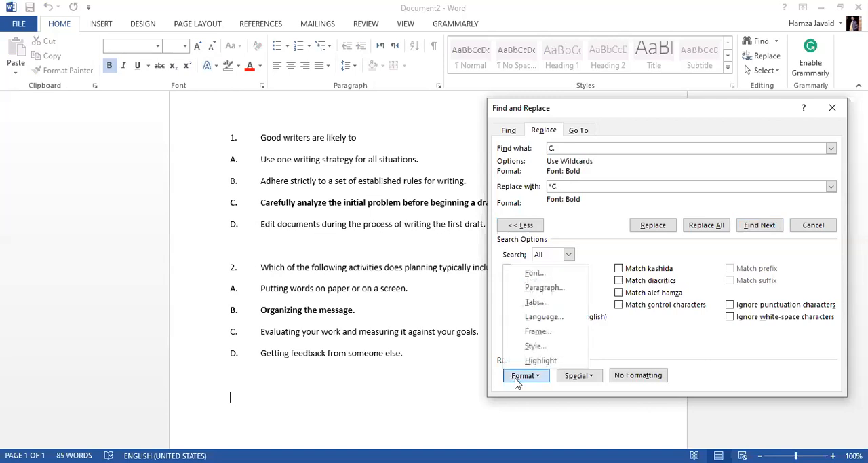
{"action": "left_click", "coordinate": [520, 376]}
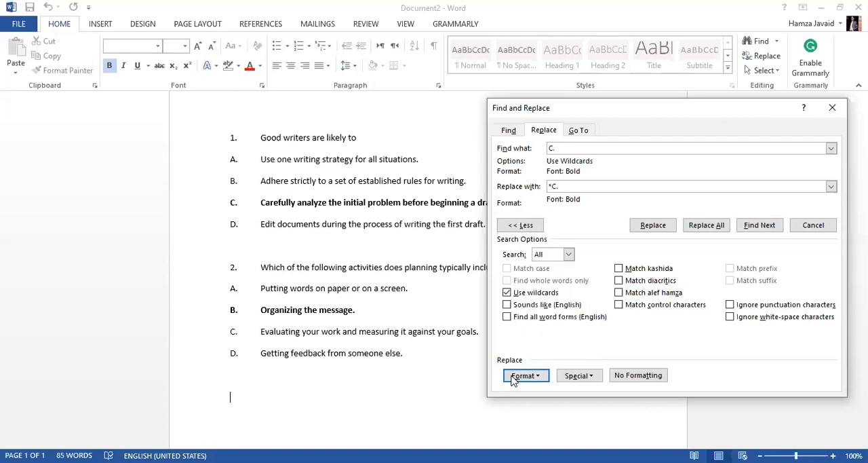
{"action": "left_click", "coordinate": [513, 381]}
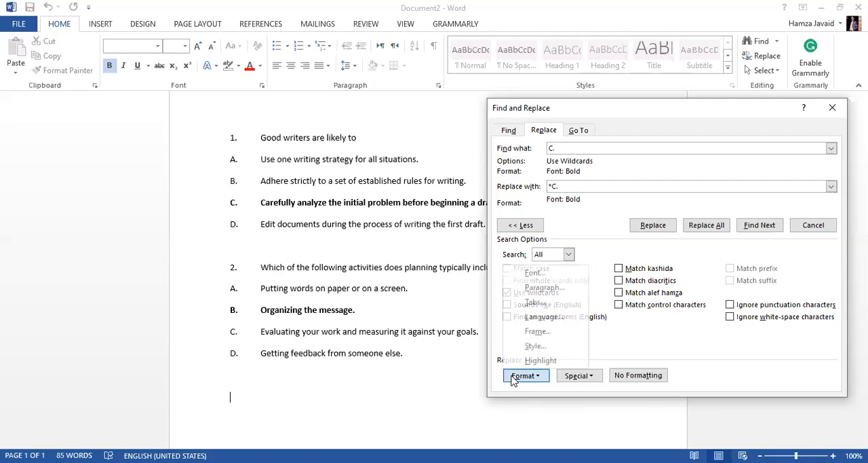
{"action": "left_click", "coordinate": [539, 275]}
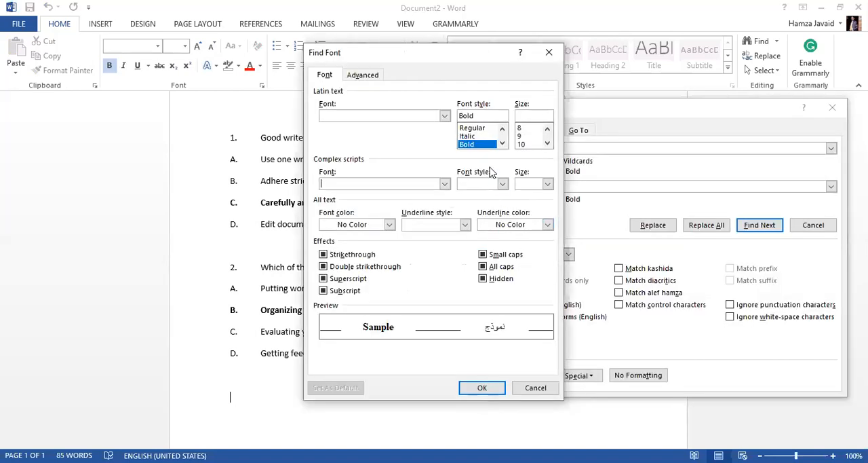
{"action": "left_click", "coordinate": [490, 389]}
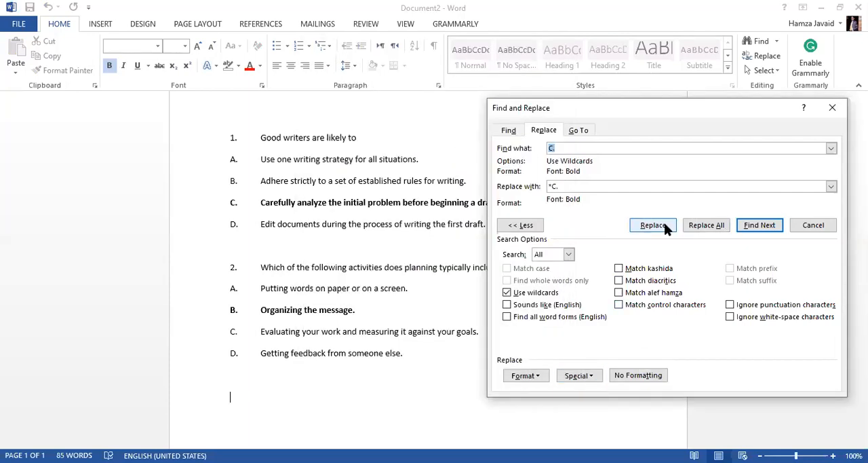
Replace all bold "C." labels with "*C." and dismiss the completion message
{"action": "left_click", "coordinate": [653, 226]}
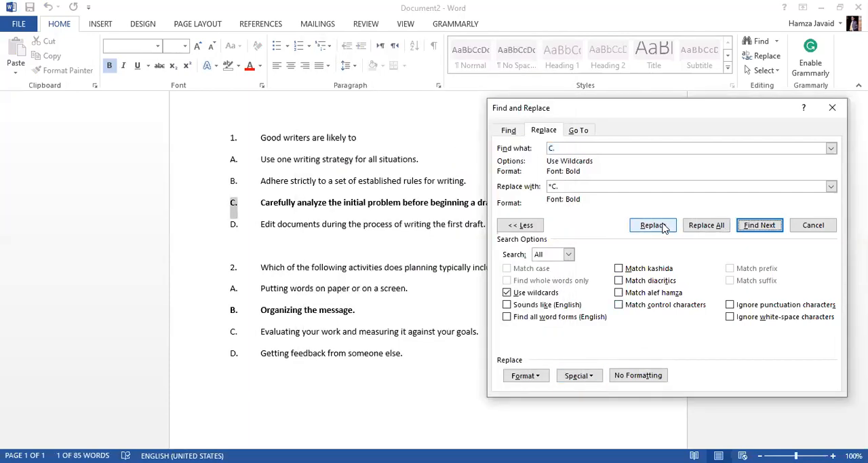
{"action": "left_click", "coordinate": [702, 229]}
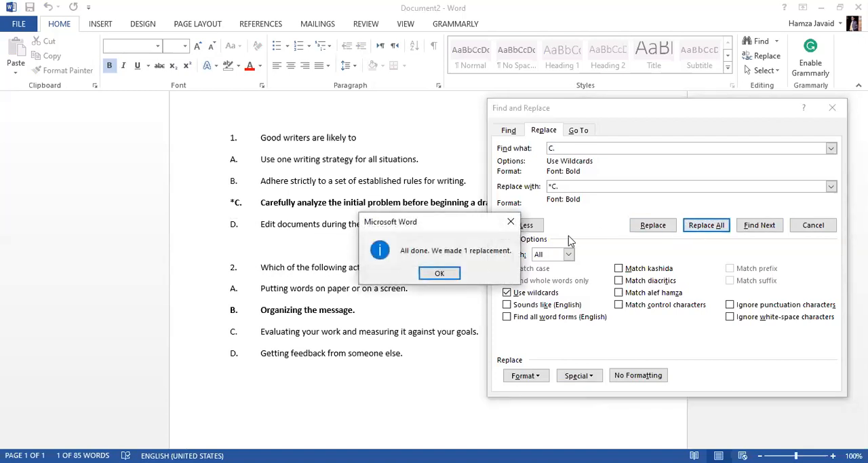
{"action": "left_click", "coordinate": [434, 273]}
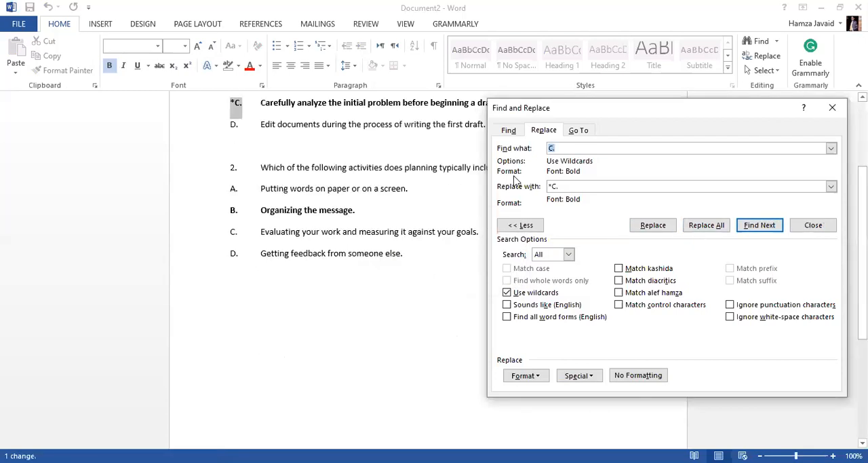
{"action": "scroll", "coordinate": [281, 144], "scroll_direction": "up", "scroll_amount": 1}
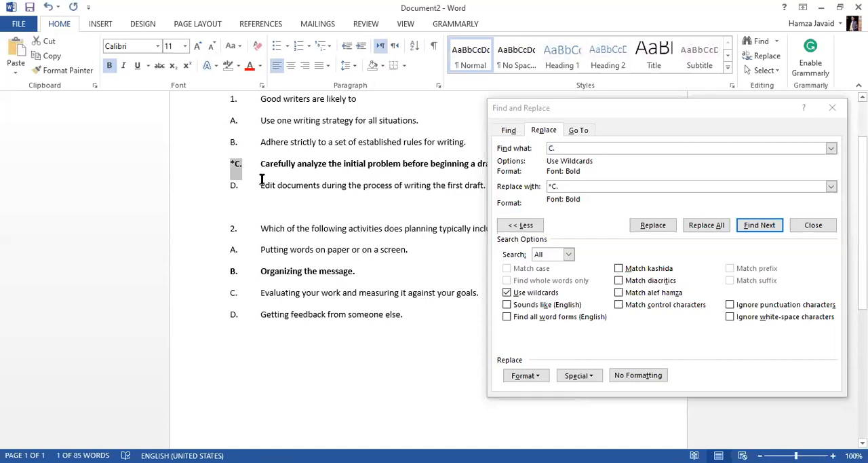
Change the search text to "B." and the replacement text to "*B."
{"action": "left_click", "coordinate": [575, 150]}
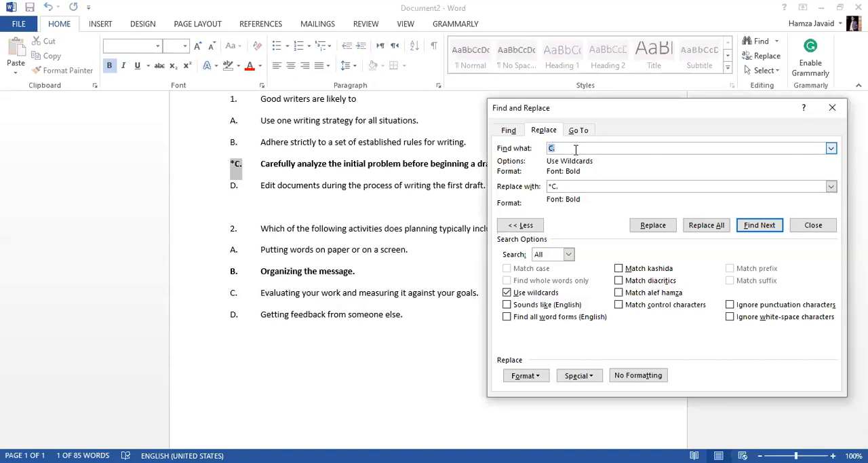
{"action": "type", "text": "B."}
{"action": "left_click", "coordinate": [572, 186]}
{"action": "key", "text": "BackSpace"}
{"action": "key", "text": "BackSpace"}
{"action": "type", "text": "B."}
Replace the bold "B." label with "*B.", checking the rest of the document, and close Find and Replace
{"action": "left_click", "coordinate": [652, 225]}
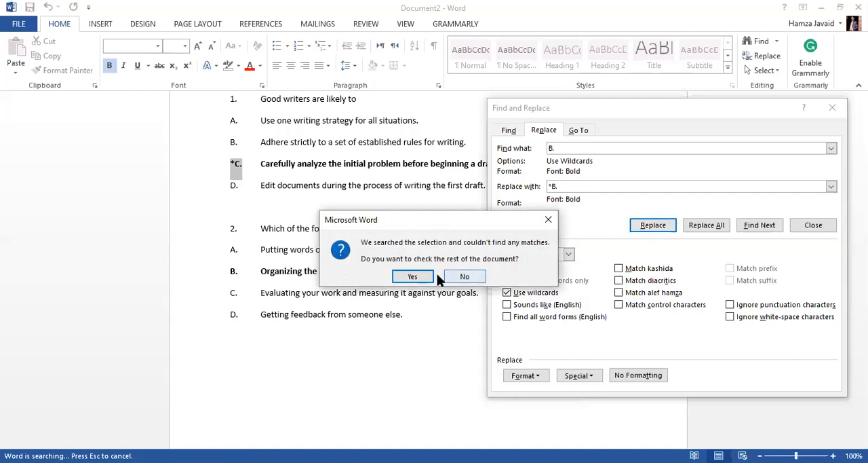
{"action": "left_click", "coordinate": [427, 279]}
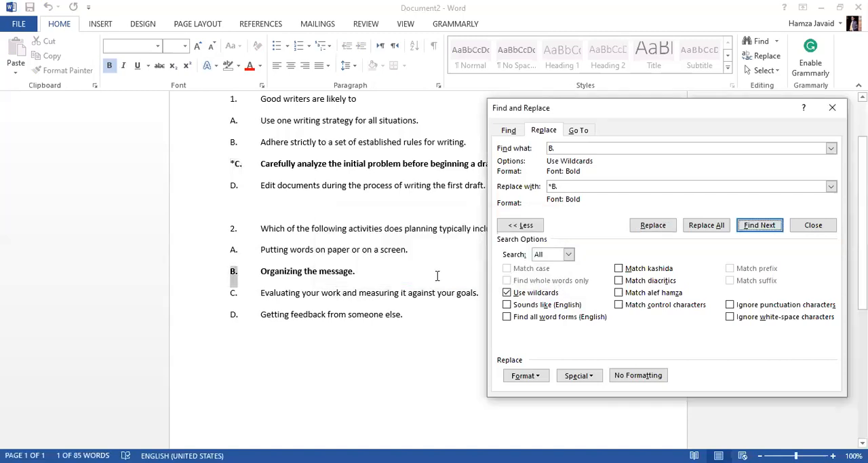
{"action": "left_click", "coordinate": [653, 226]}
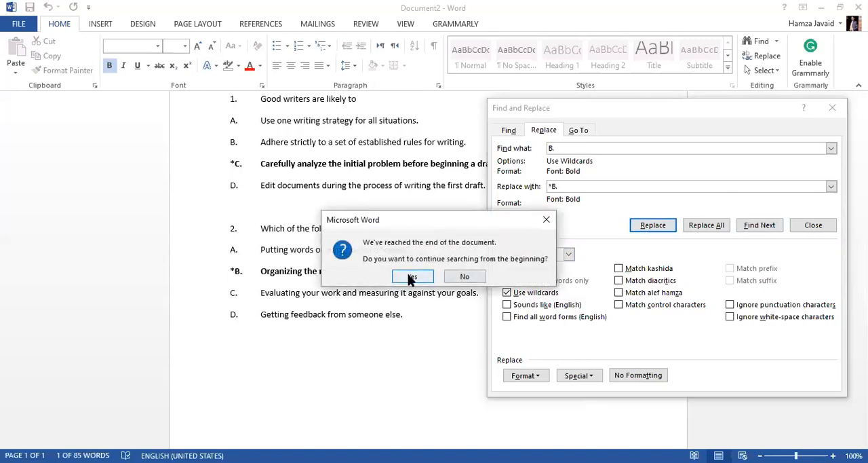
{"action": "left_click", "coordinate": [411, 278]}
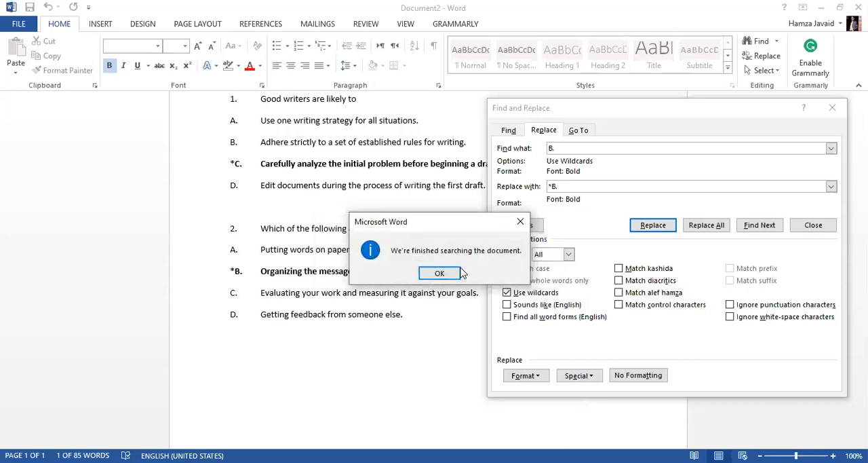
{"action": "left_click", "coordinate": [460, 272]}
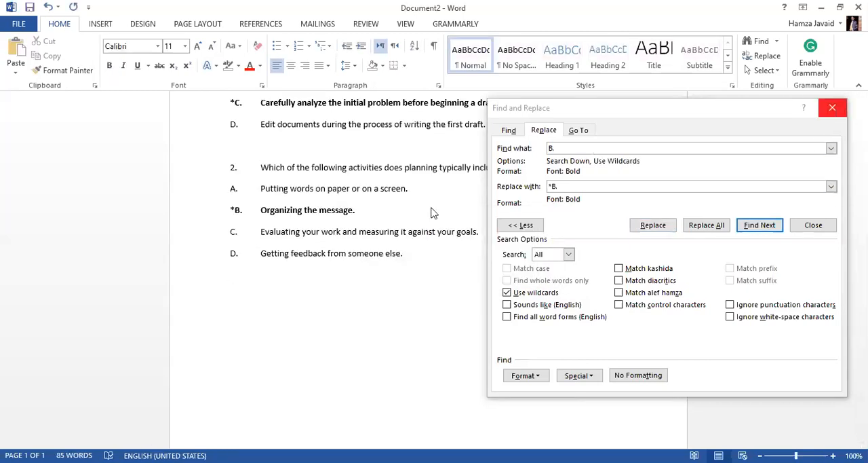
{"action": "left_click", "coordinate": [833, 108]}
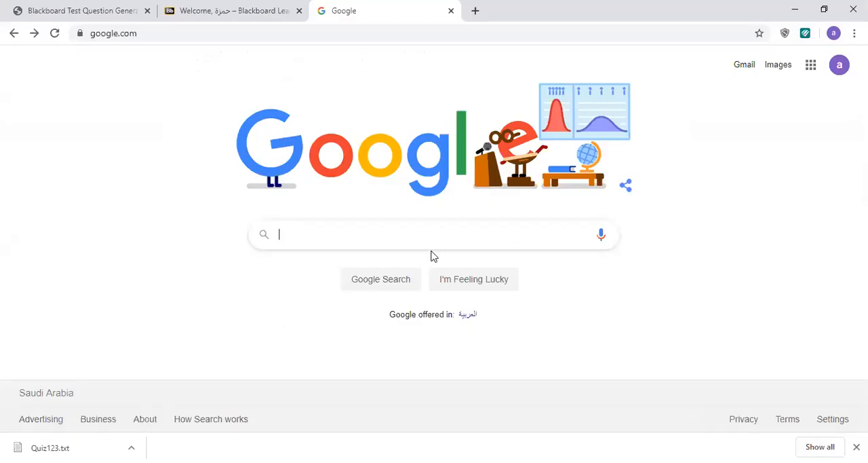
Search Google for "blackboard test question generator" and open the North Institute generator page at ed.oc.edu
{"action": "left_click", "coordinate": [398, 230]}
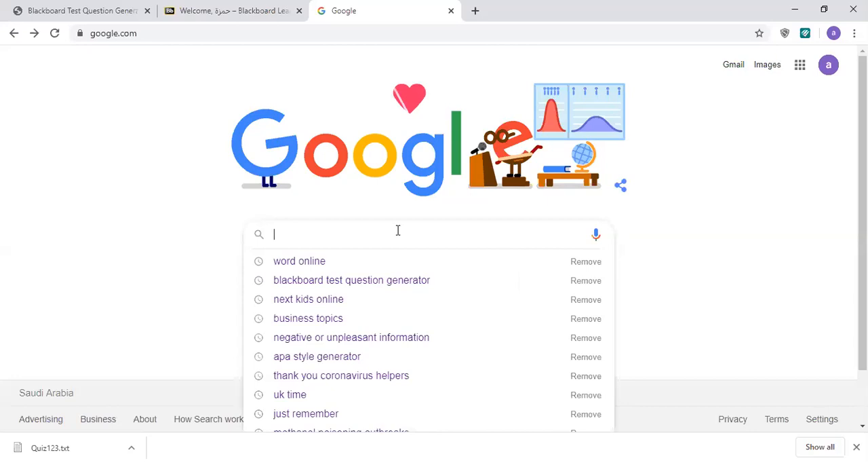
{"action": "left_click", "coordinate": [387, 280]}
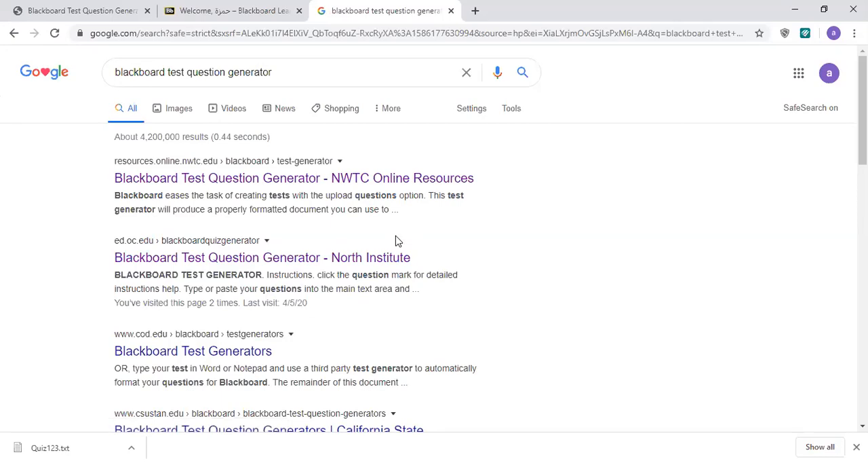
{"action": "left_click", "coordinate": [188, 266]}
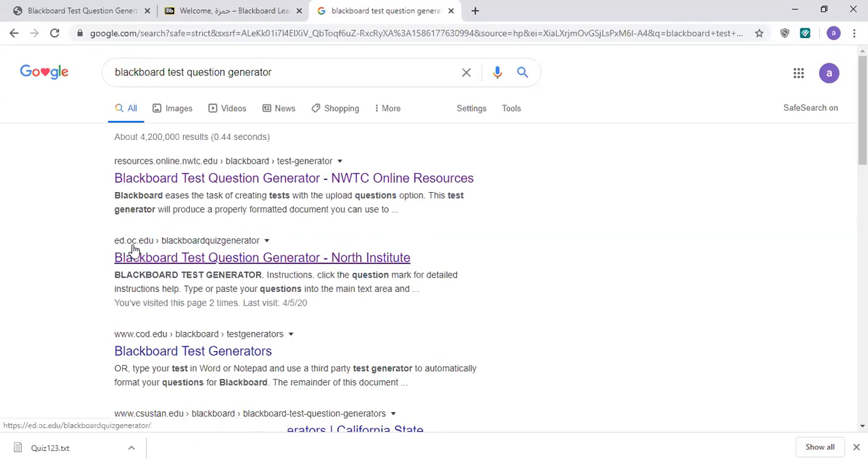
{"action": "left_click", "coordinate": [176, 260]}
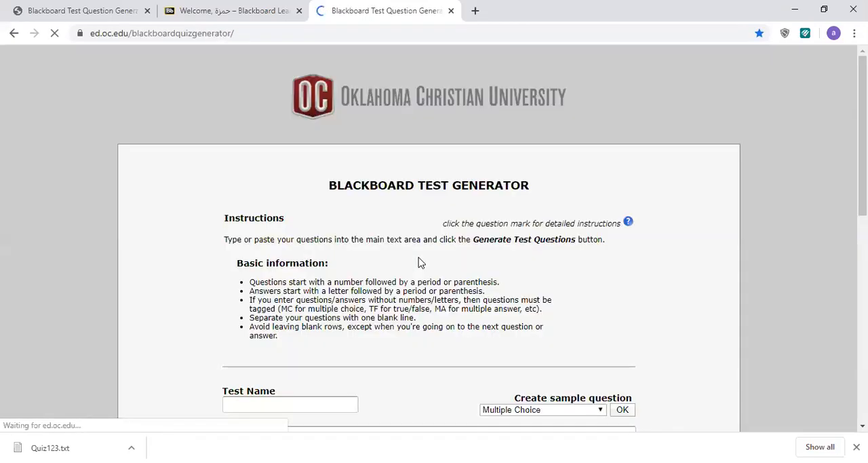
Enter "Test Run Quiz" as the test name in the Blackboard test generator
{"action": "scroll", "coordinate": [374, 196], "scroll_direction": "down", "scroll_amount": 1}
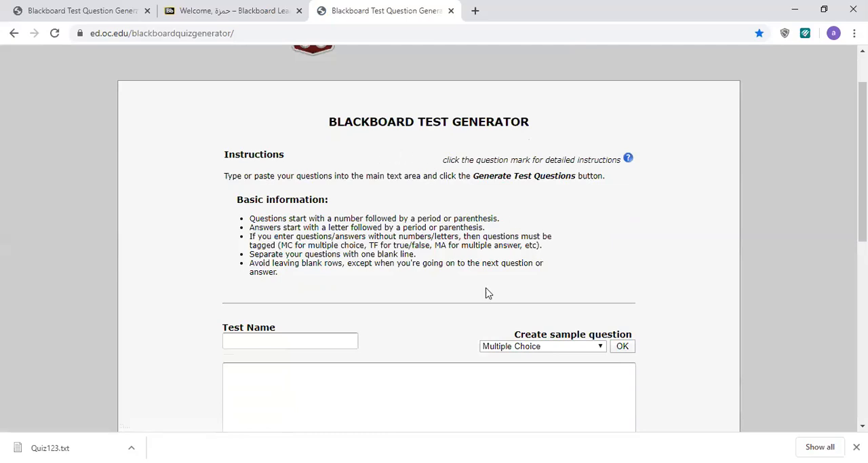
{"action": "scroll", "coordinate": [485, 293], "scroll_direction": "down", "scroll_amount": 2}
{"action": "left_click", "coordinate": [286, 214]}
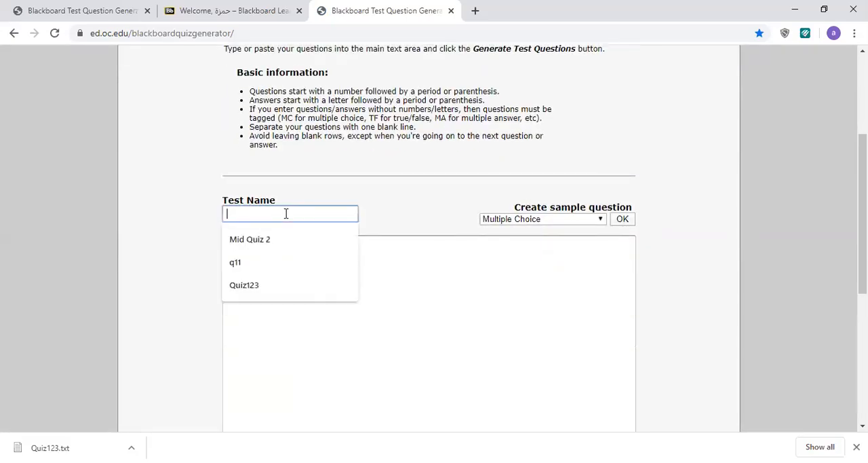
{"action": "type", "text": "Test Run Quiz"}
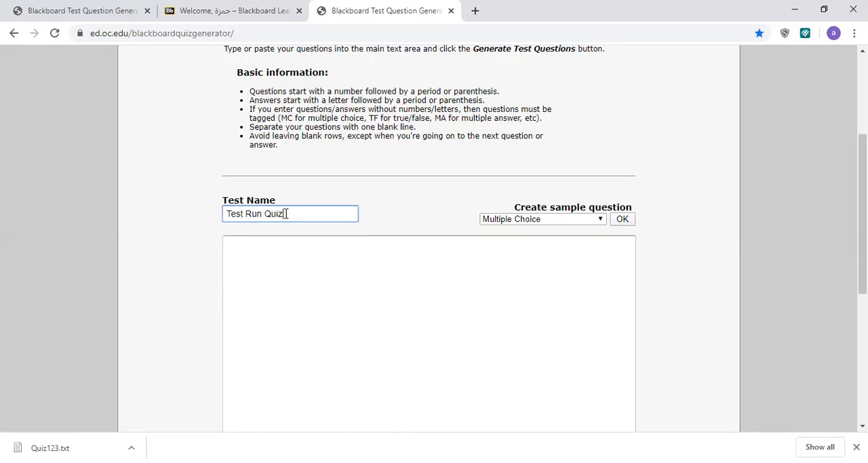
Copy both multiple-choice questions with their answers from the Word document into the generator's main question text area
{"action": "left_click", "coordinate": [297, 285]}
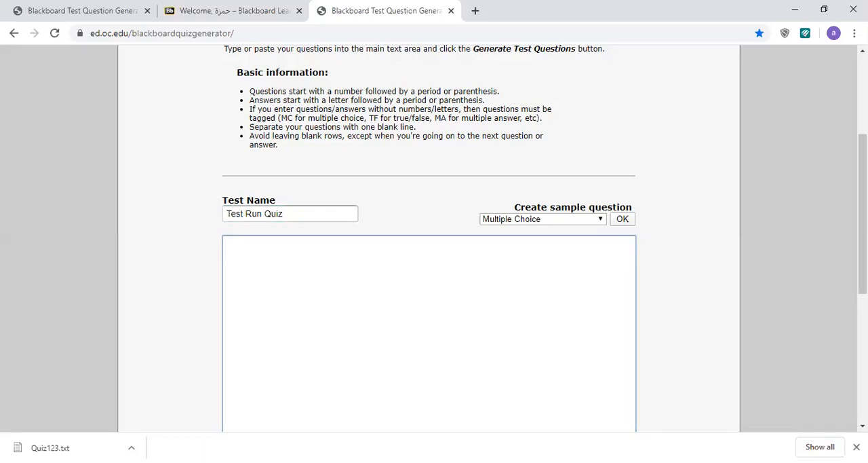
{"action": "key", "text": "alt+Tab"}
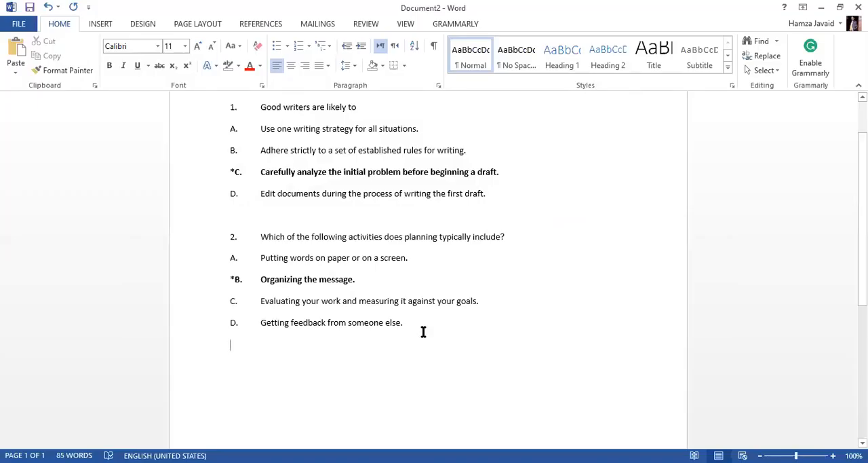
{"action": "left_click_drag", "start_coordinate": [423, 331], "coordinate": [210, 103]}
{"action": "key", "text": "ctrl+c"}
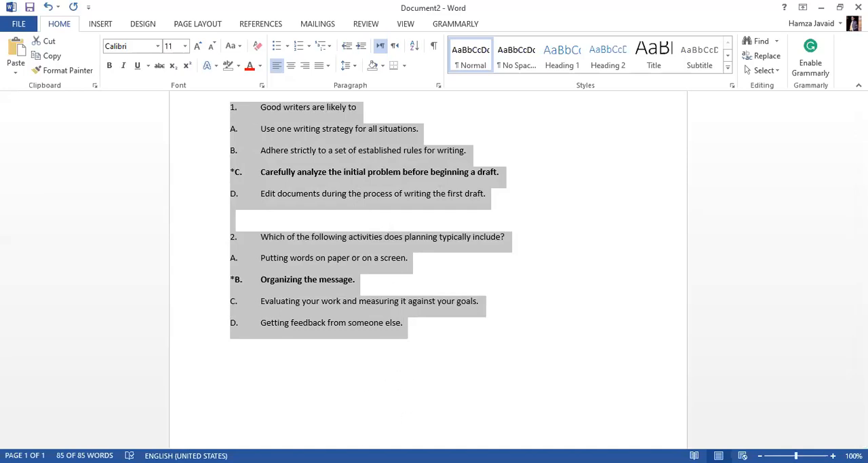
{"action": "key", "text": "alt+Tab"}
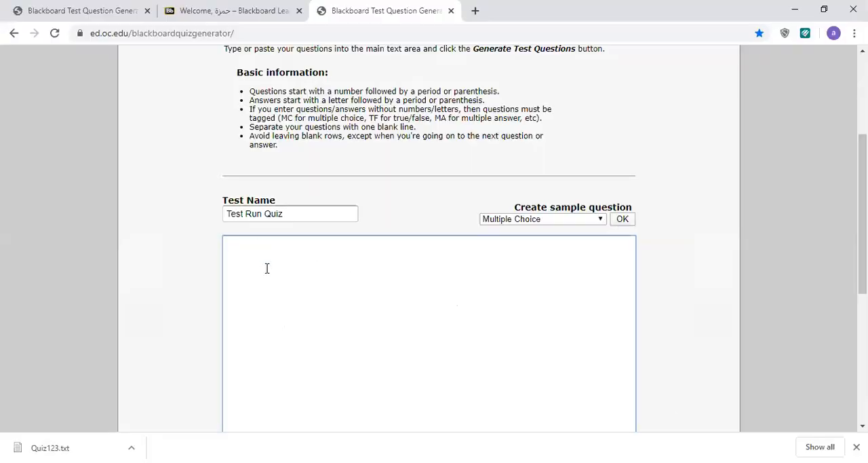
{"action": "key", "text": "ctrl+v"}
{"action": "scroll", "coordinate": [401, 156], "scroll_direction": "up", "scroll_amount": 2}
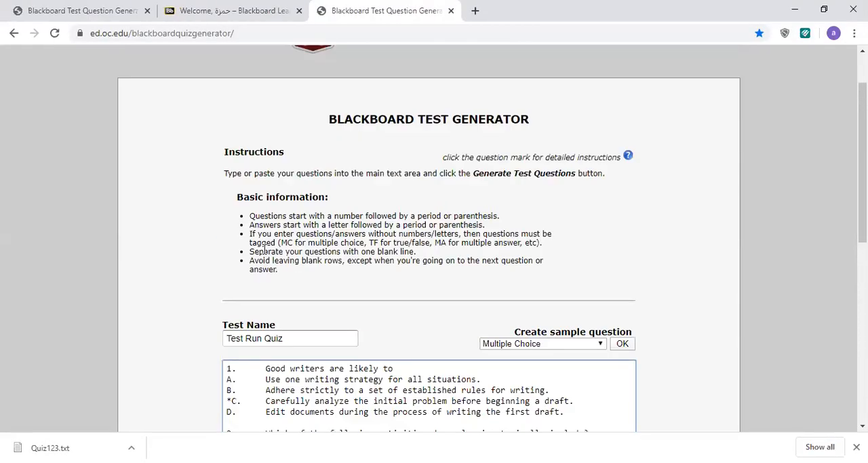
{"action": "scroll", "coordinate": [438, 158], "scroll_direction": "down", "scroll_amount": 3}
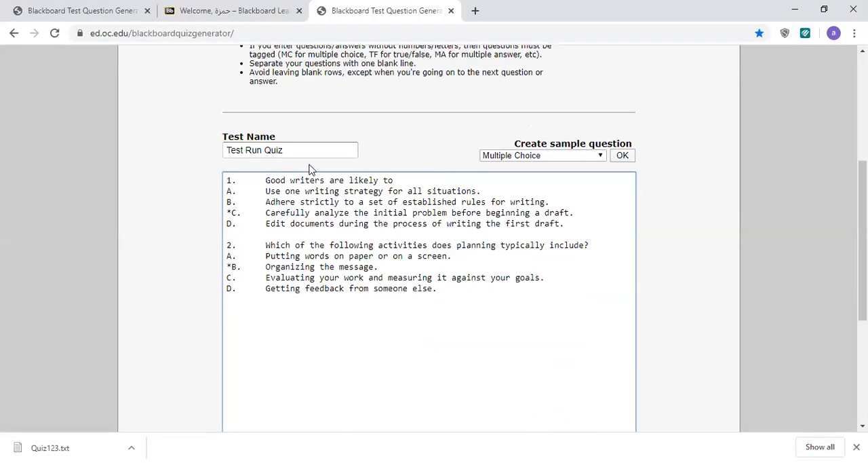
{"action": "scroll", "coordinate": [307, 227], "scroll_direction": "up", "scroll_amount": 1}
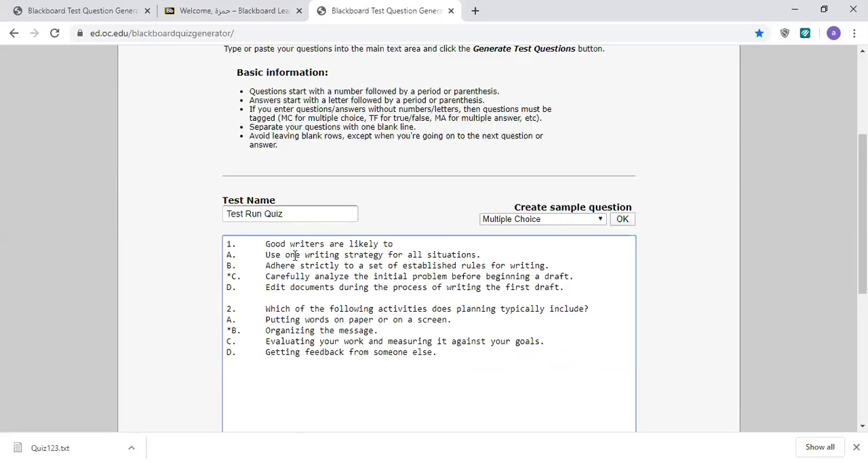
Generate the test questions from the pasted text and download the test questions file
{"action": "scroll", "coordinate": [306, 384], "scroll_direction": "down", "scroll_amount": 3}
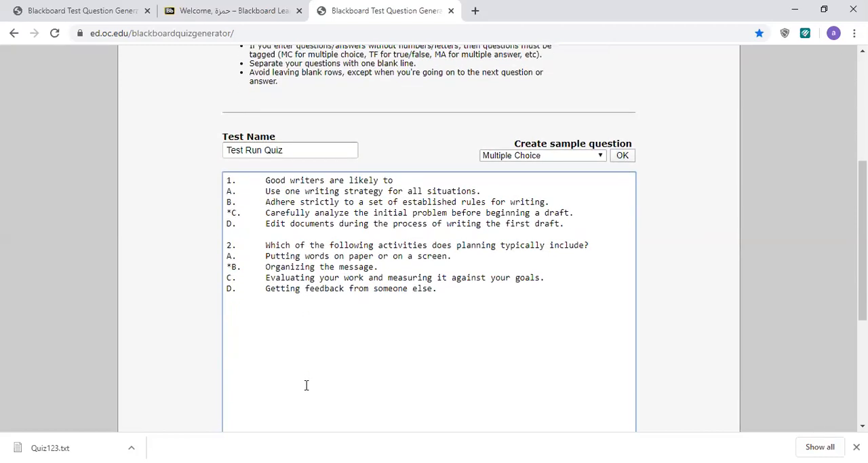
{"action": "left_click", "coordinate": [342, 354]}
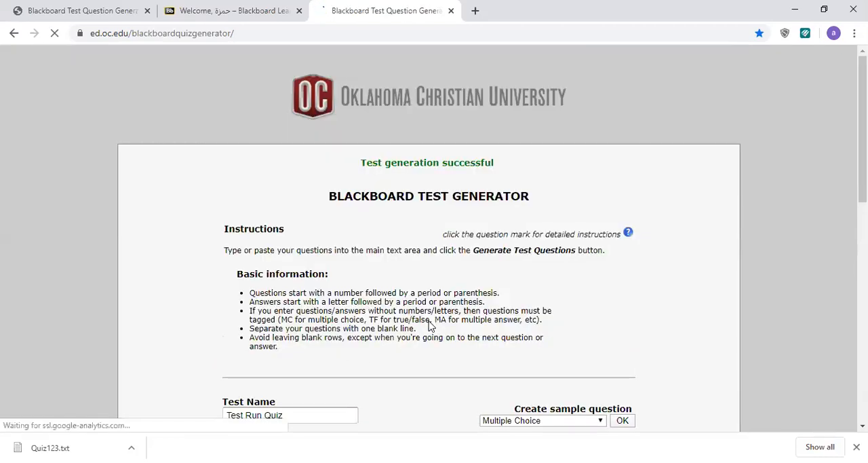
{"action": "scroll", "coordinate": [451, 293], "scroll_direction": "down", "scroll_amount": 3}
{"action": "scroll", "coordinate": [405, 214], "scroll_direction": "up", "scroll_amount": 2}
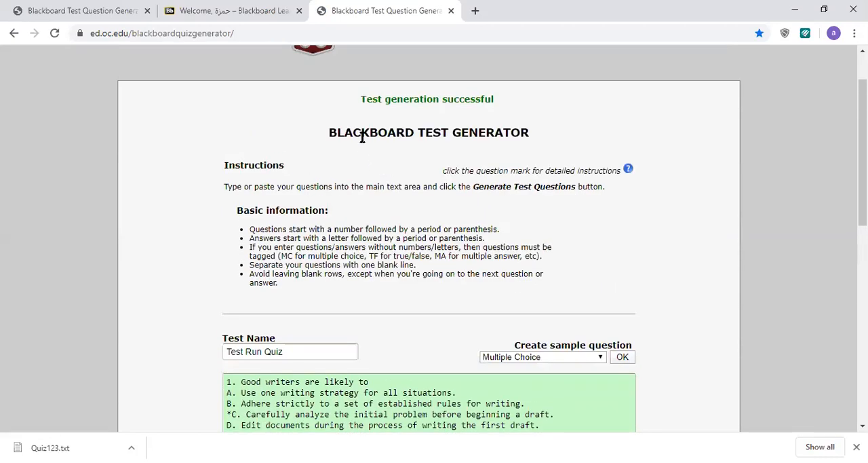
{"action": "scroll", "coordinate": [403, 130], "scroll_direction": "down", "scroll_amount": 4}
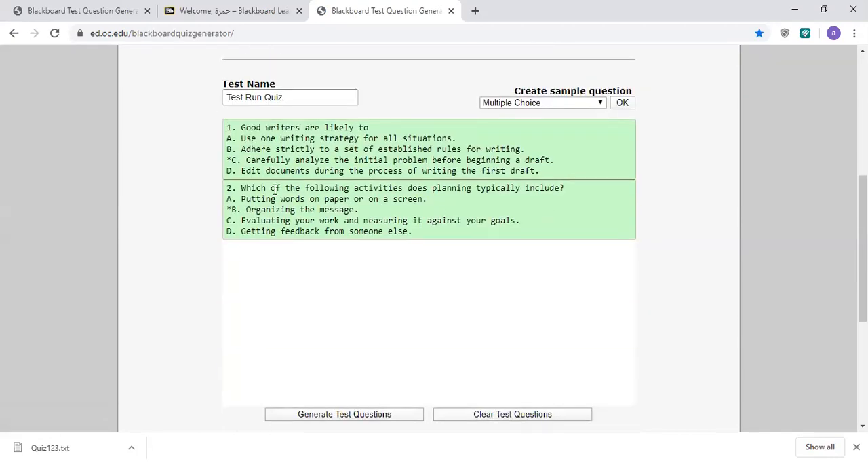
{"action": "left_click", "coordinate": [392, 412]}
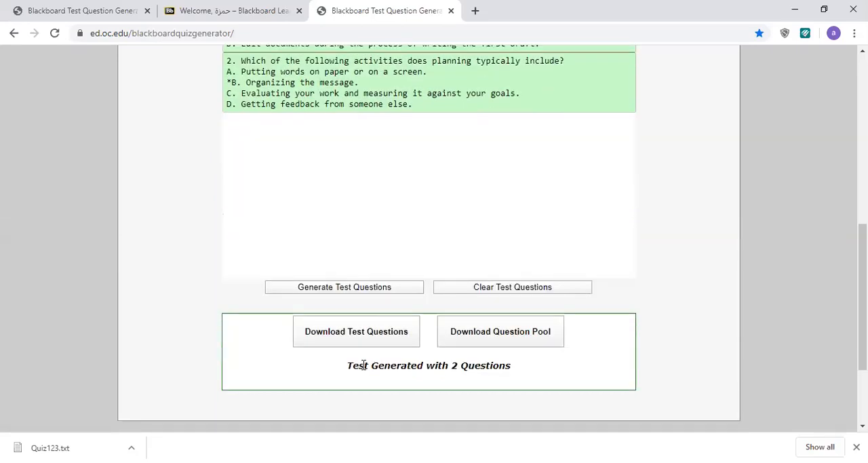
{"action": "left_click", "coordinate": [377, 339]}
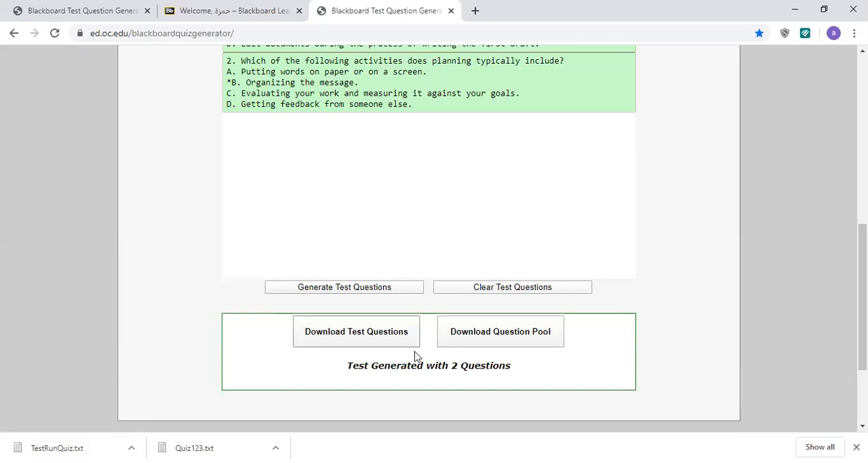
Switch to Blackboard Learn and open the 2019-2020 2nd-Term course "Bussiness Communicaion1-111"
{"action": "left_click", "coordinate": [216, 14]}
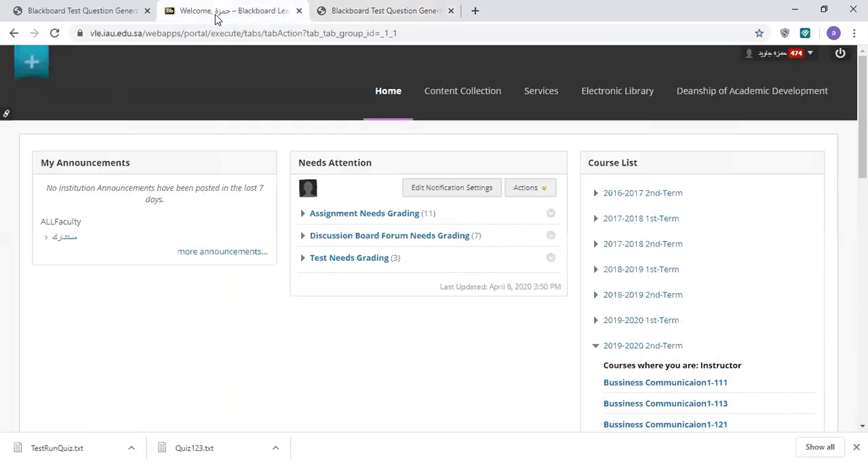
{"action": "scroll", "coordinate": [497, 261], "scroll_direction": "down", "scroll_amount": 3}
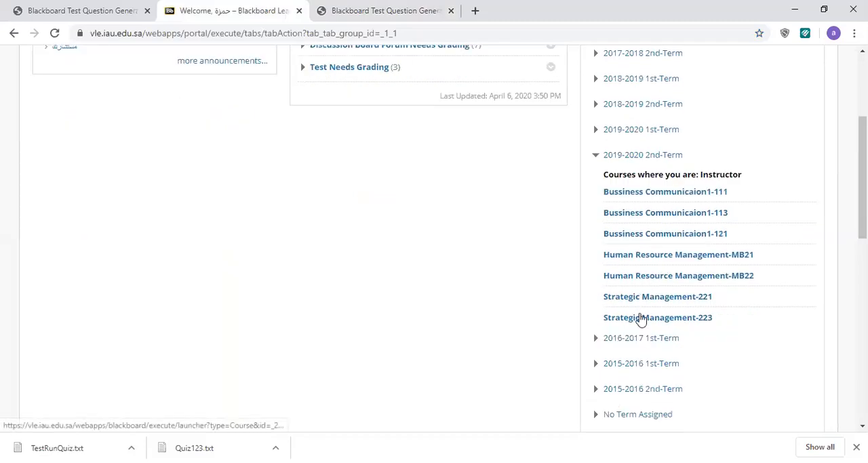
{"action": "left_click", "coordinate": [640, 193]}
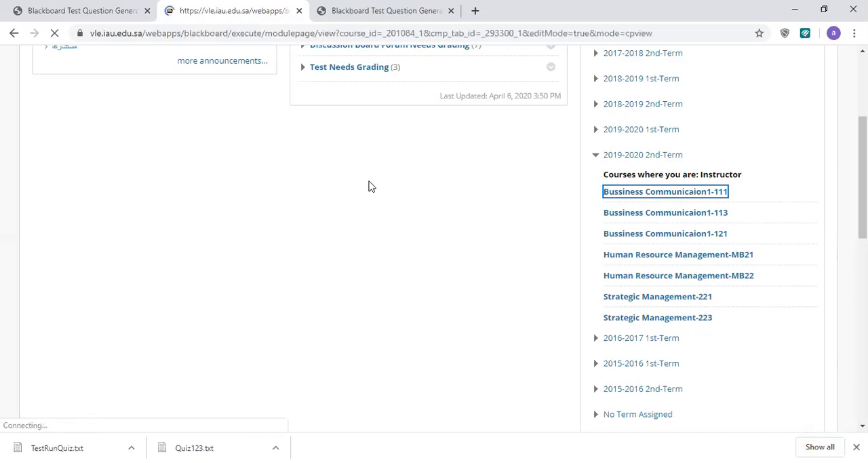
Open the question pools page within the course's Tests, Surveys, and Pools tools
{"action": "scroll", "coordinate": [360, 196], "scroll_direction": "down", "scroll_amount": 5}
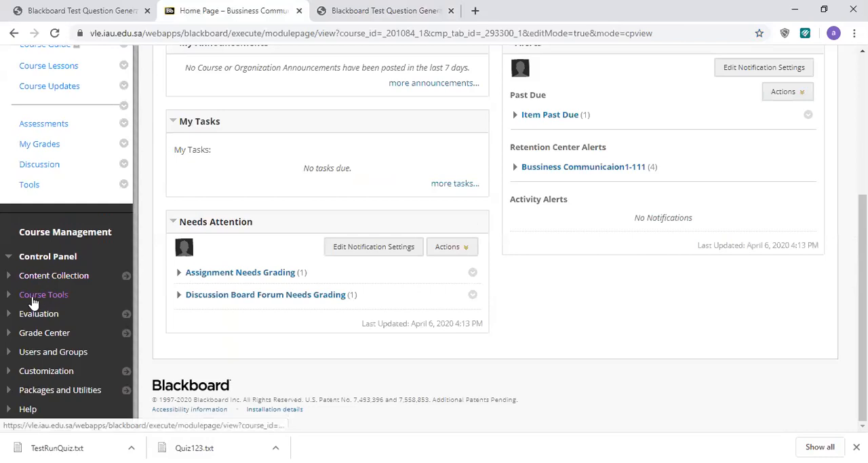
{"action": "left_click", "coordinate": [33, 299]}
{"action": "scroll", "coordinate": [32, 305], "scroll_direction": "down", "scroll_amount": 4}
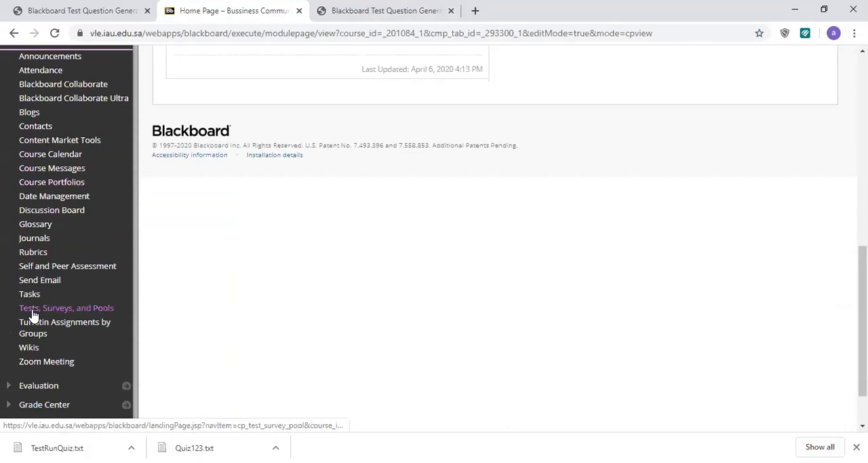
{"action": "left_click", "coordinate": [55, 309]}
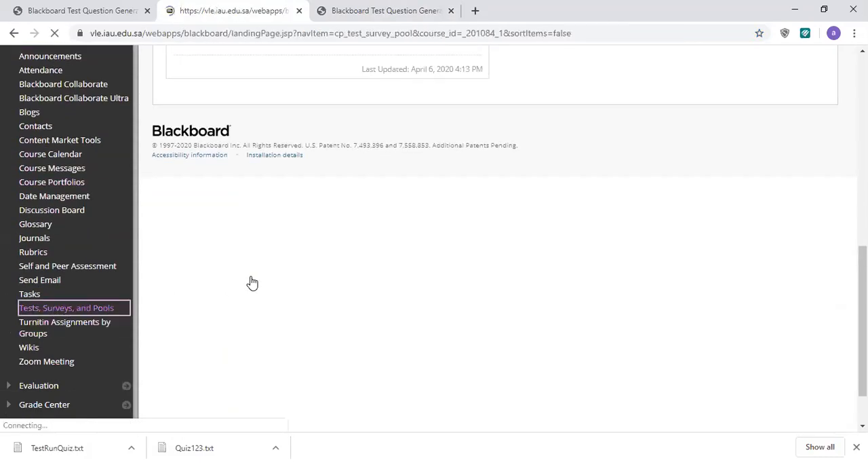
{"action": "scroll", "coordinate": [258, 283], "scroll_direction": "down", "scroll_amount": 2}
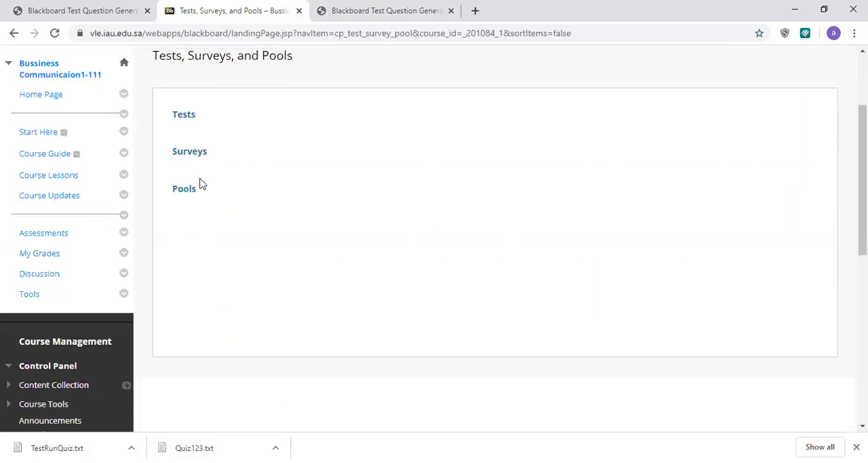
{"action": "left_click", "coordinate": [185, 192]}
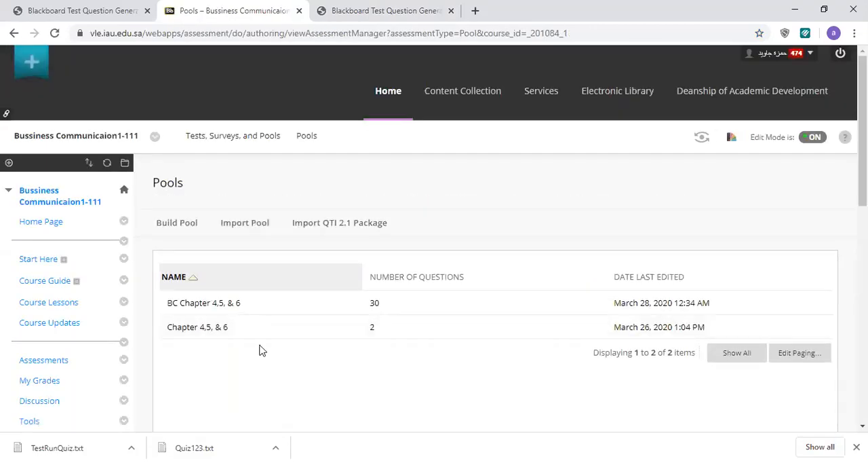
{"action": "scroll", "coordinate": [260, 350], "scroll_direction": "down", "scroll_amount": 1}
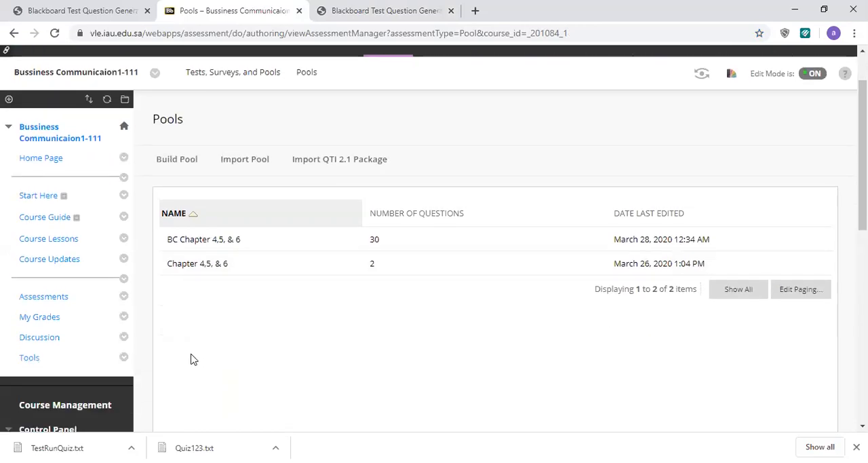
{"action": "left_click", "coordinate": [236, 163]}
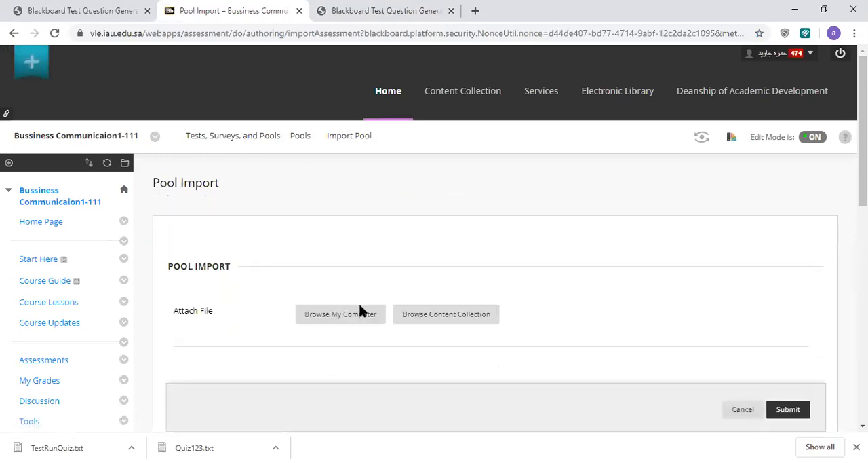
{"action": "left_click", "coordinate": [742, 411]}
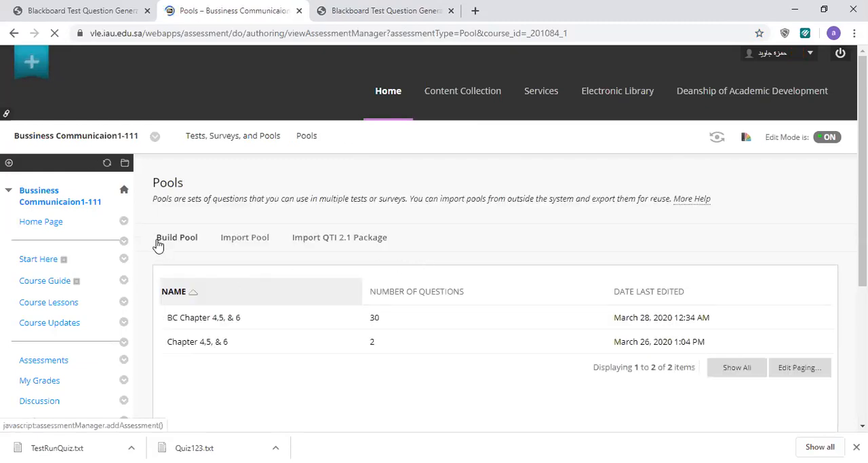
Build a new question pool named "Test Run Quiz Pool" and submit it
{"action": "left_click", "coordinate": [180, 230]}
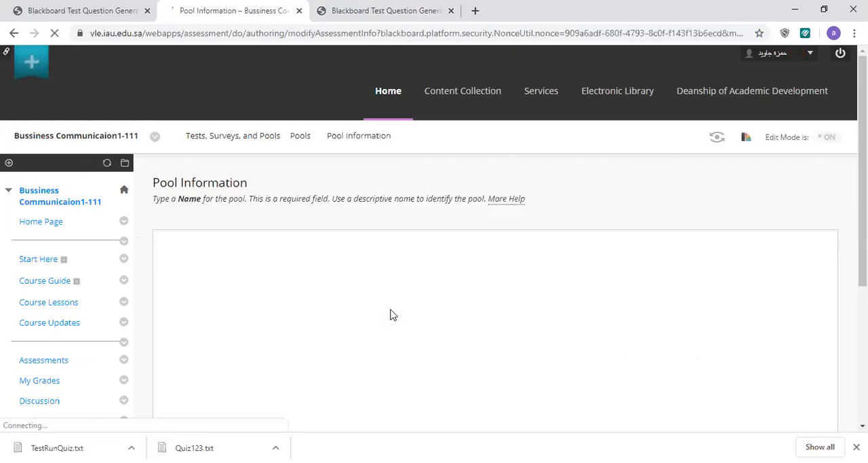
{"action": "left_click", "coordinate": [354, 252]}
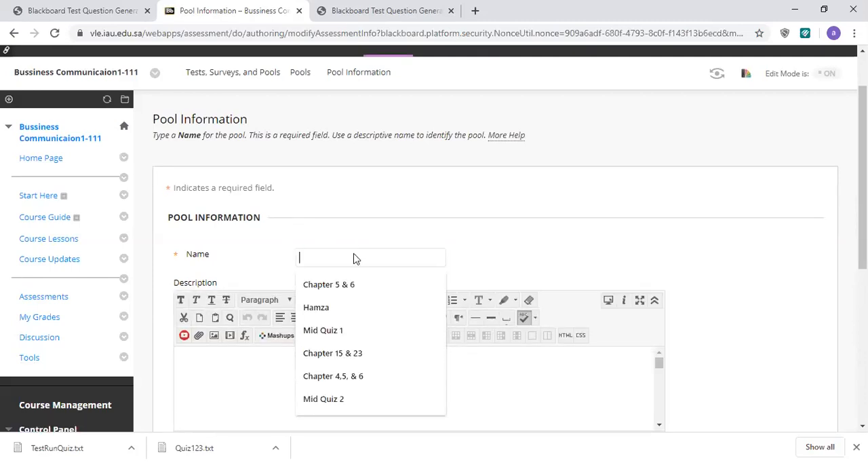
{"action": "type", "text": "Test Run Quiz P"}
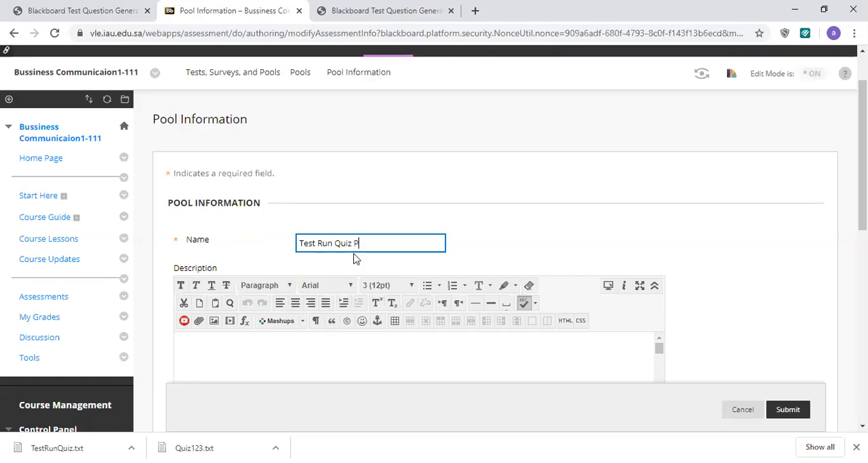
{"action": "left_click", "coordinate": [793, 409]}
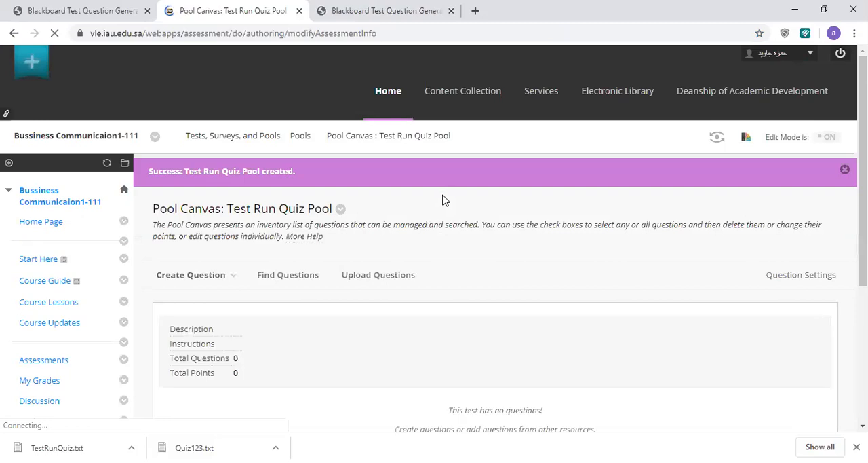
Upload the questions from the TestRunQuiz text file in Downloads into the Test Run Quiz Pool and submit
{"action": "scroll", "coordinate": [437, 203], "scroll_direction": "down", "scroll_amount": 2}
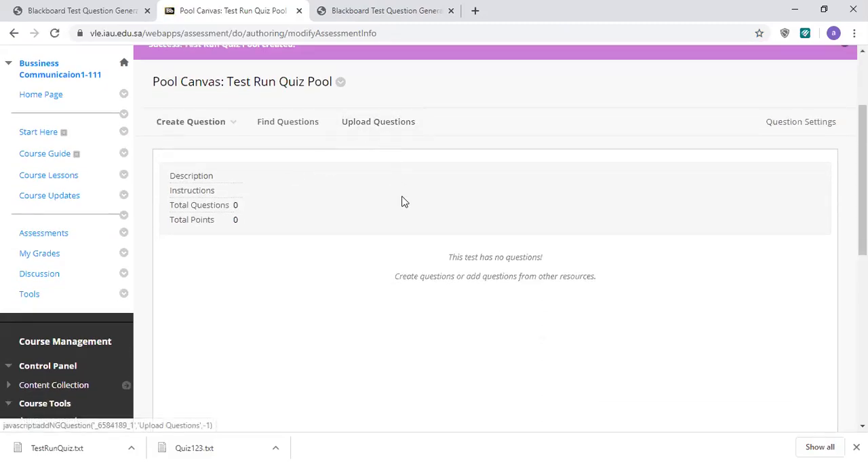
{"action": "left_click", "coordinate": [365, 129]}
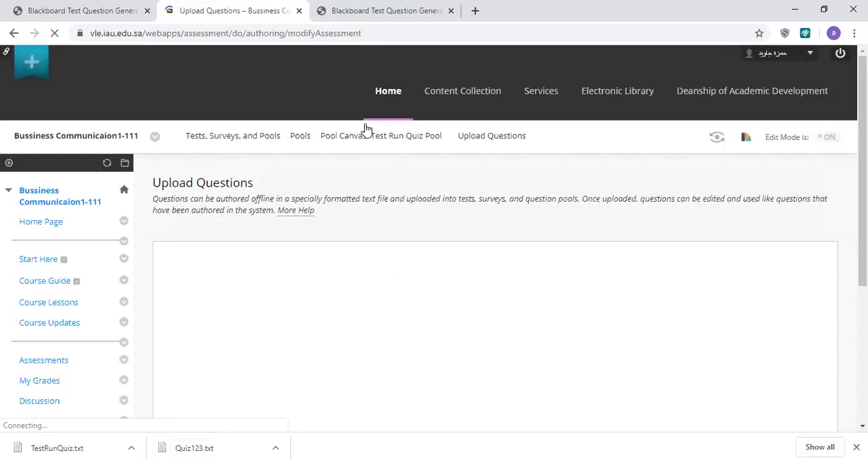
{"action": "scroll", "coordinate": [392, 289], "scroll_direction": "down", "scroll_amount": 2}
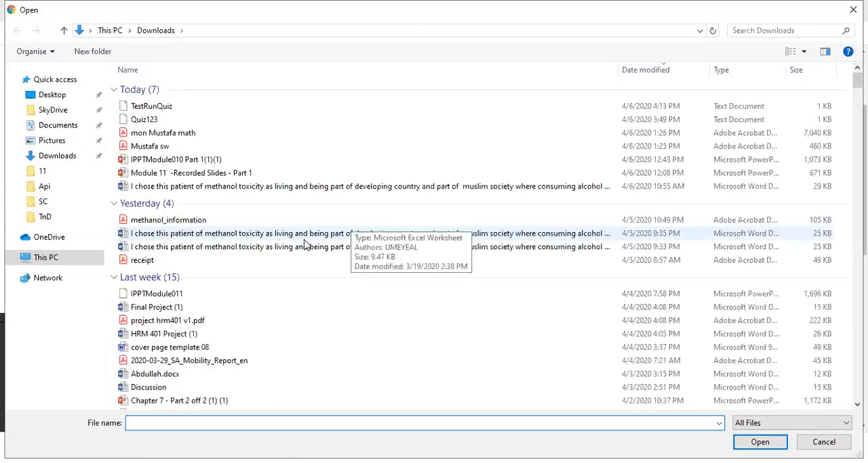
{"action": "left_click", "coordinate": [162, 109]}
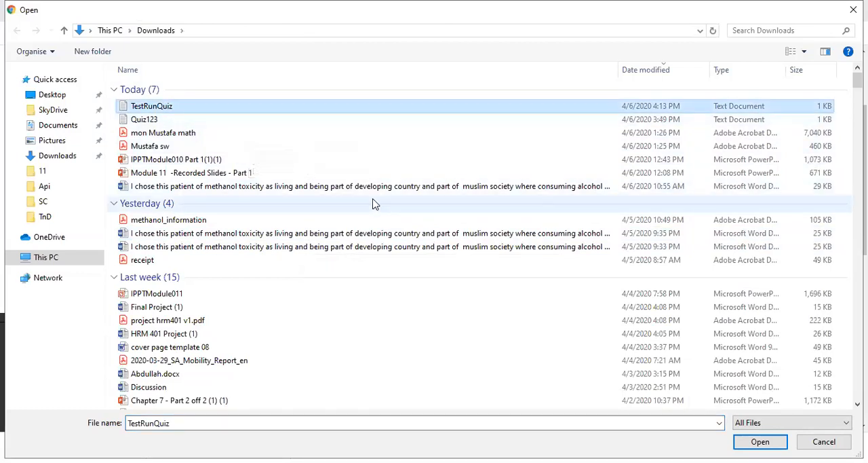
{"action": "left_click", "coordinate": [760, 441]}
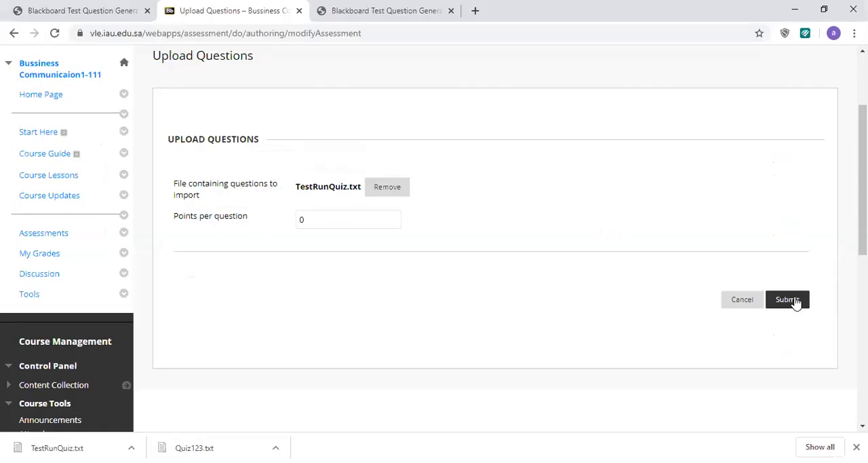
{"action": "left_click", "coordinate": [789, 302]}
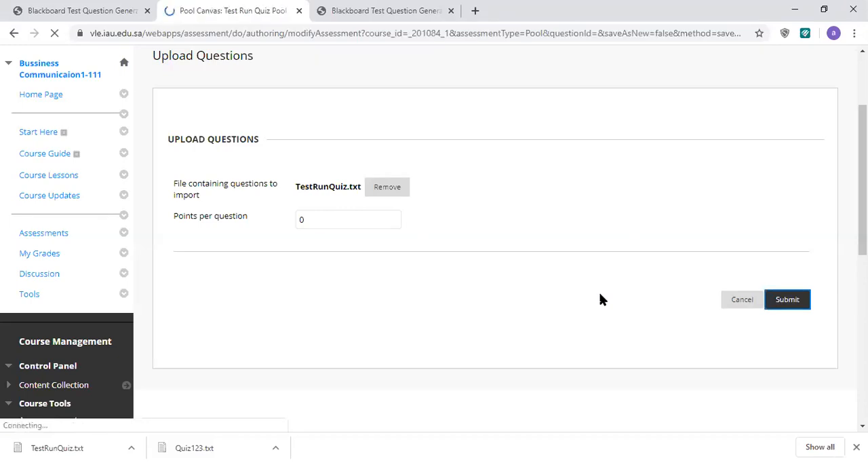
Set all questions in the pool to 1 point each and finish editing the pool
{"action": "scroll", "coordinate": [597, 292], "scroll_direction": "down", "scroll_amount": 3}
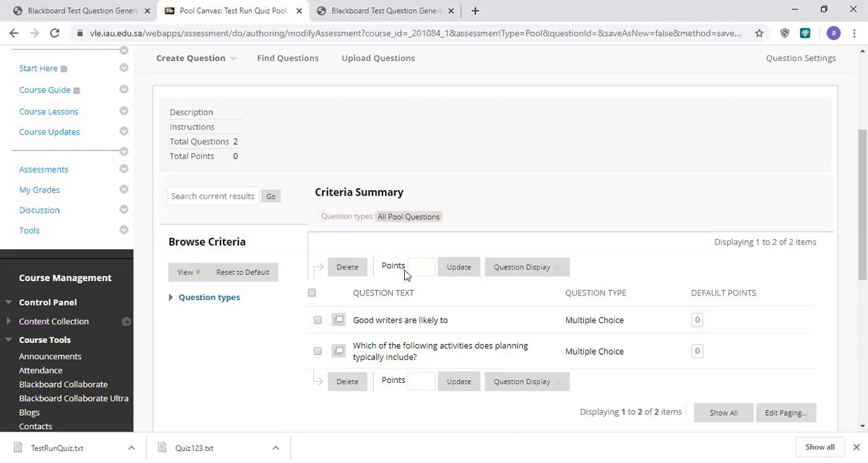
{"action": "left_click", "coordinate": [312, 292]}
{"action": "left_click", "coordinate": [428, 266]}
{"action": "type", "text": "1"}
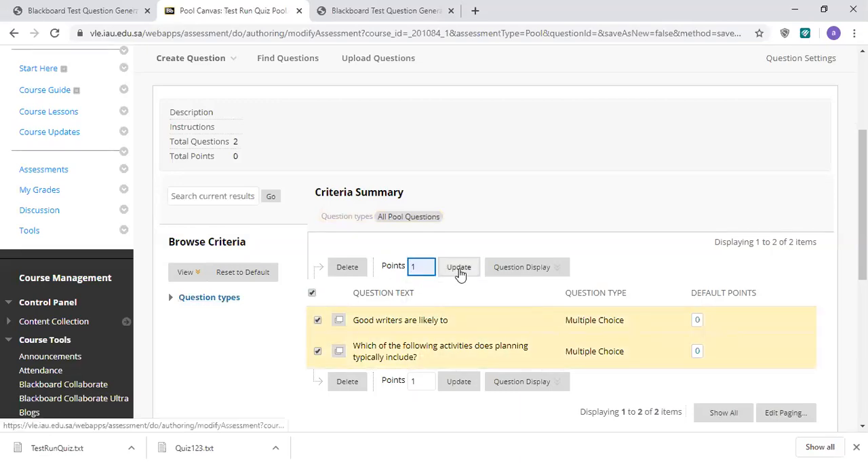
{"action": "left_click", "coordinate": [459, 269]}
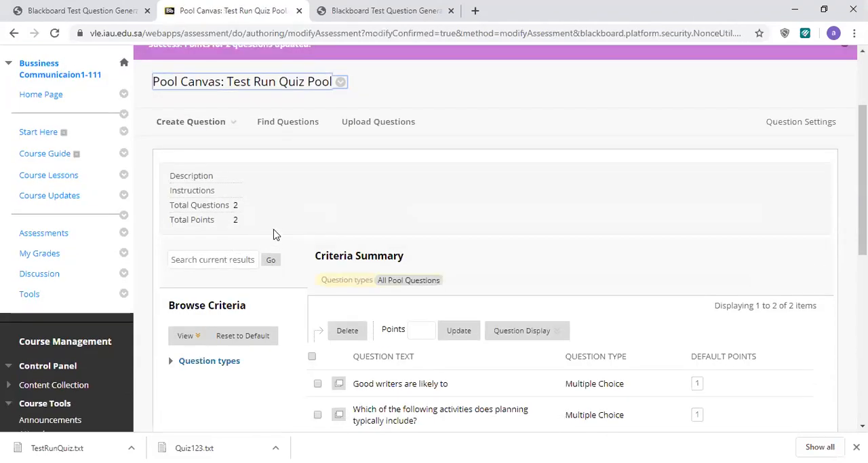
{"action": "scroll", "coordinate": [339, 240], "scroll_direction": "down", "scroll_amount": 3}
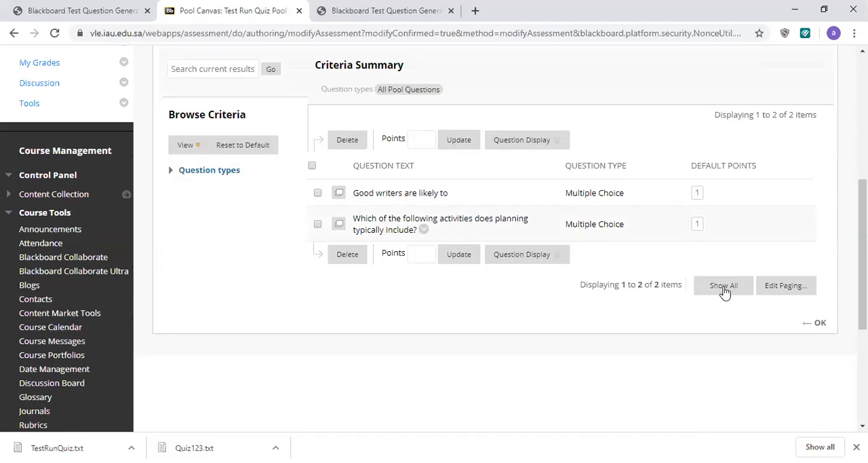
{"action": "left_click", "coordinate": [819, 324]}
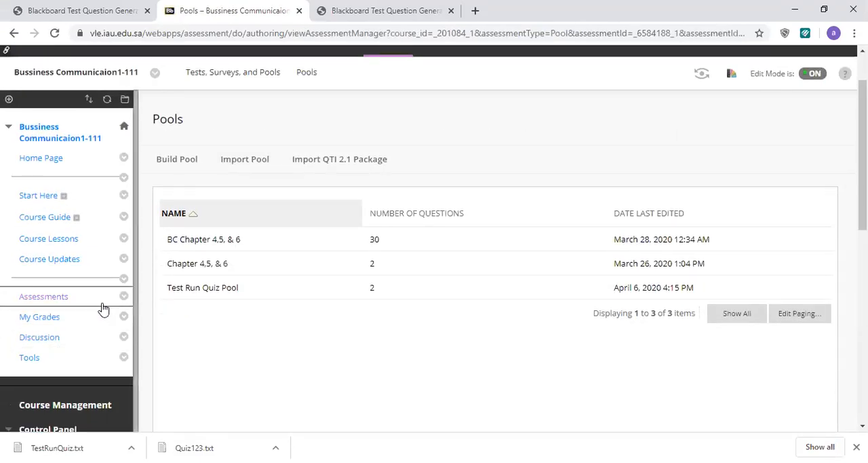
Open the Tests page within the course's Tests, Surveys, and Pools tools
{"action": "scroll", "coordinate": [95, 352], "scroll_direction": "down", "scroll_amount": 3}
{"action": "scroll", "coordinate": [68, 356], "scroll_direction": "down", "scroll_amount": 2}
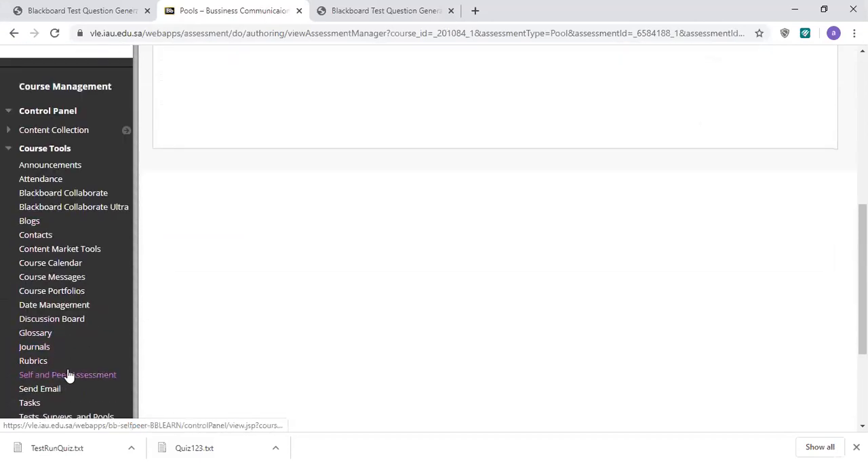
{"action": "scroll", "coordinate": [67, 373], "scroll_direction": "down", "scroll_amount": 1}
{"action": "left_click", "coordinate": [67, 353]}
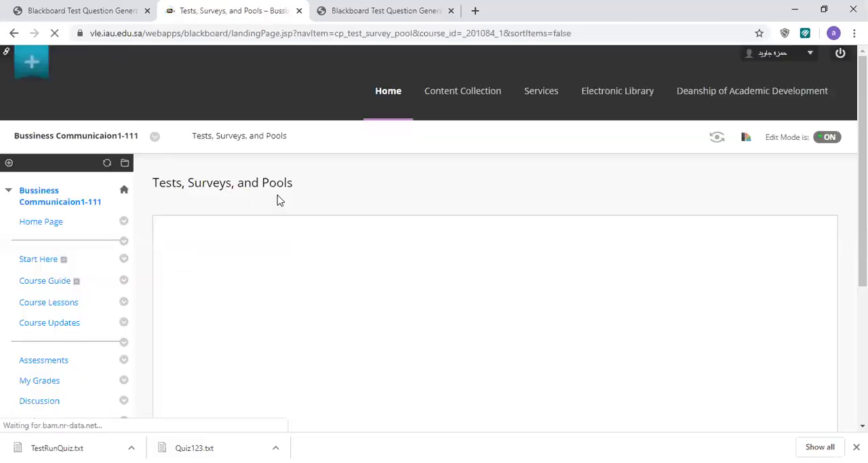
{"action": "left_click", "coordinate": [184, 242]}
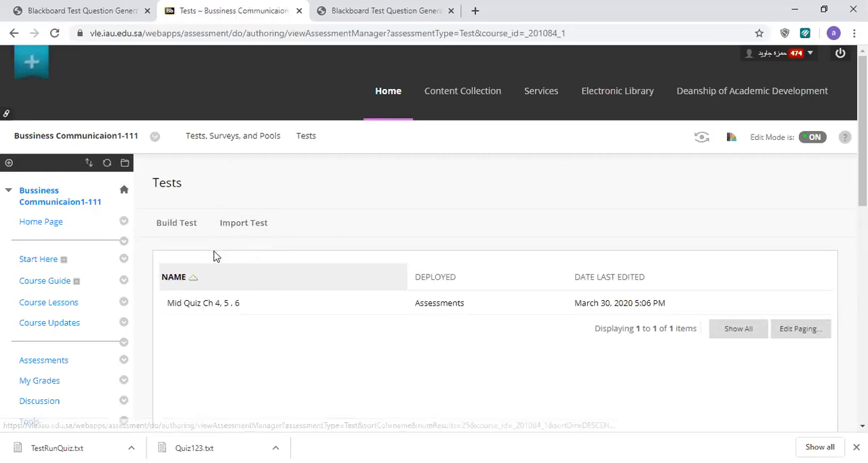
Build a new test named "Test Run Quiz Test1" and submit its information
{"action": "left_click", "coordinate": [178, 232]}
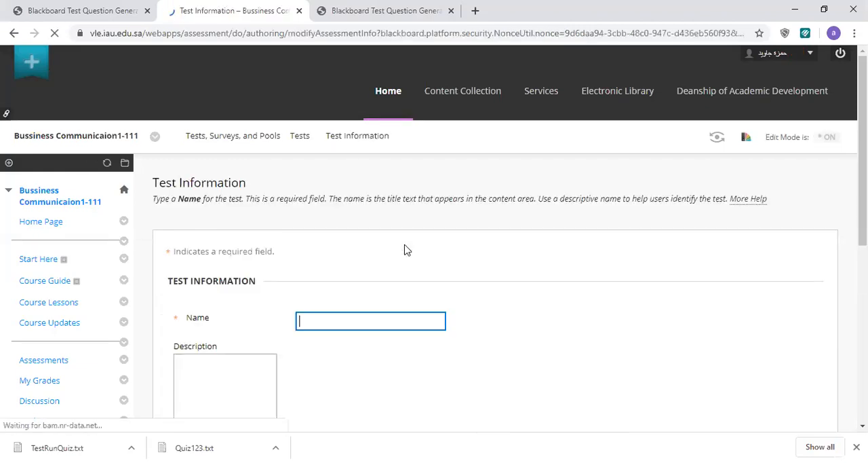
{"action": "scroll", "coordinate": [403, 247], "scroll_direction": "down", "scroll_amount": 2}
{"action": "left_click", "coordinate": [353, 194]}
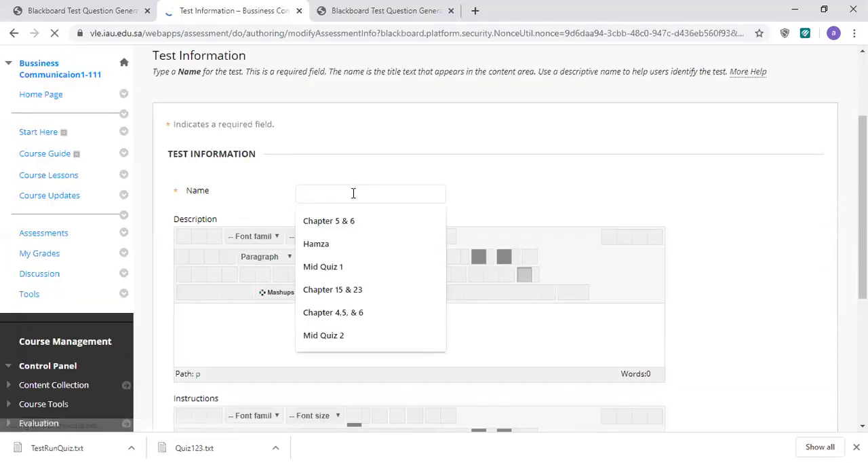
{"action": "type", "text": "q"}
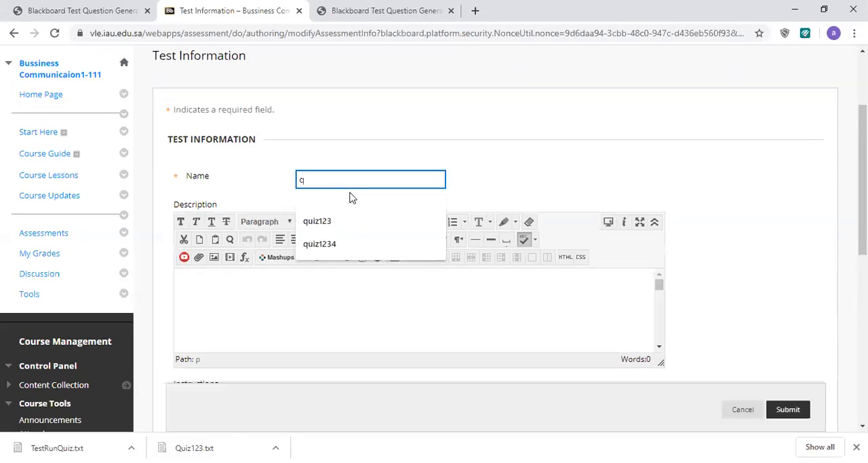
{"action": "key", "text": "BackSpace"}
{"action": "type", "text": "t"}
{"action": "key", "text": "BackSpace"}
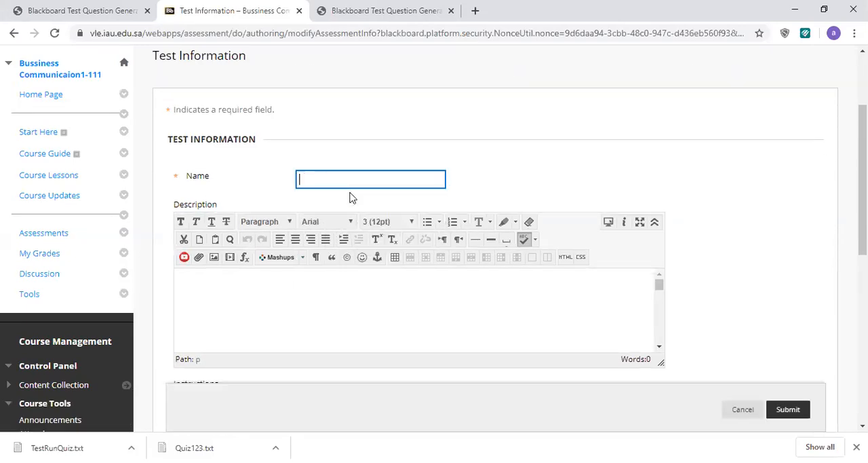
{"action": "type", "text": "Te"}
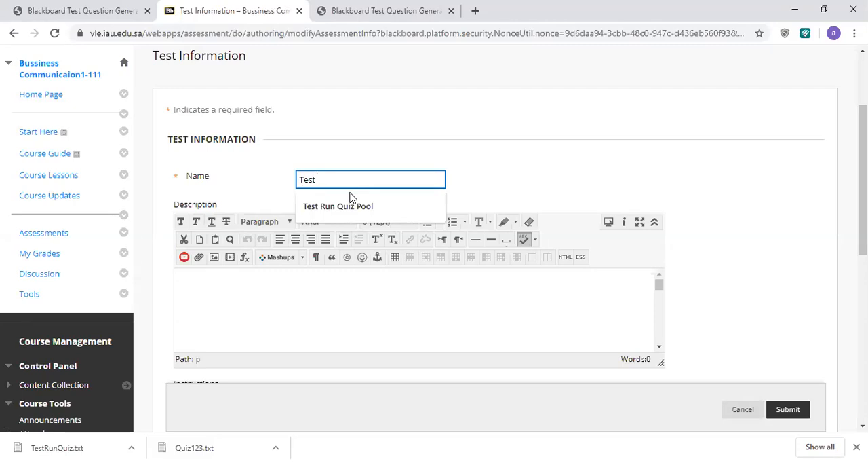
{"action": "type", "text": "st"}
{"action": "left_click", "coordinate": [346, 204]}
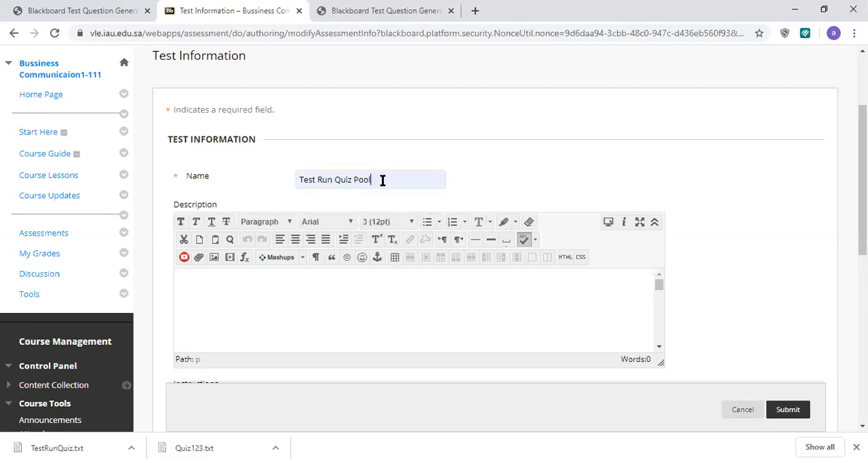
{"action": "key", "text": "BackSpace"}
{"action": "key", "text": "BackSpace"}
{"action": "key", "text": "BackSpace"}
{"action": "key", "text": "BackSpace"}
{"action": "type", "text": "Test1"}
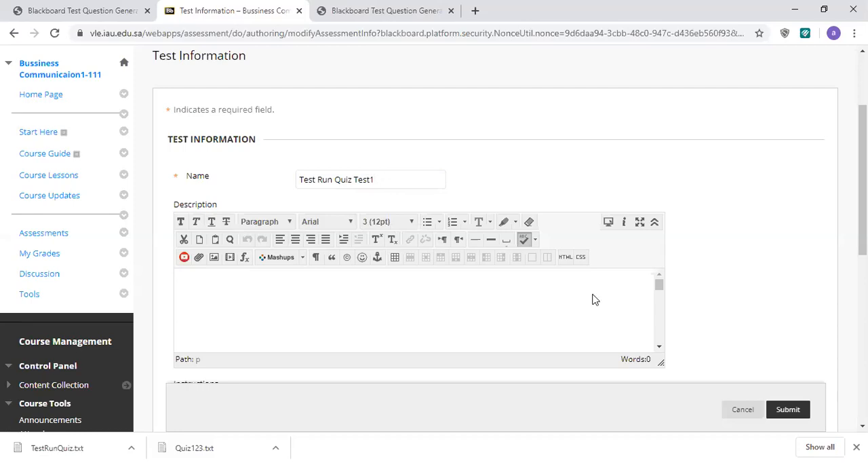
{"action": "left_click", "coordinate": [788, 409]}
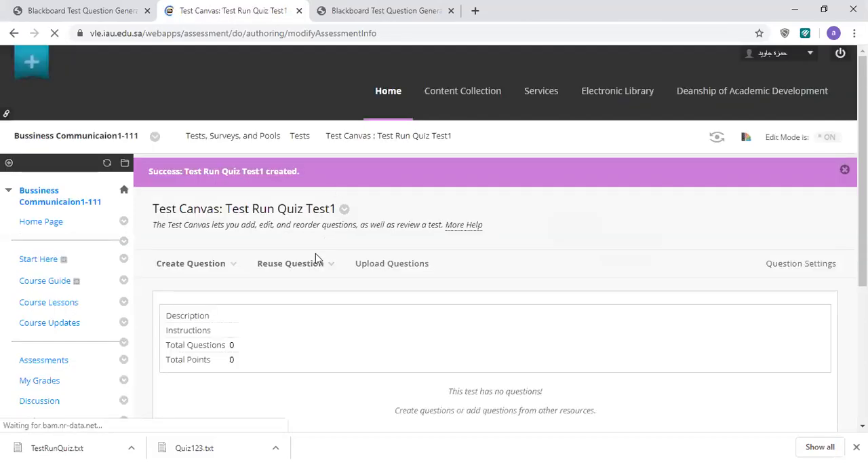
Add a random block of all question types from Test Run Quiz Pool, set it to 1 point per question, and finish editing the test
{"action": "left_click", "coordinate": [295, 249]}
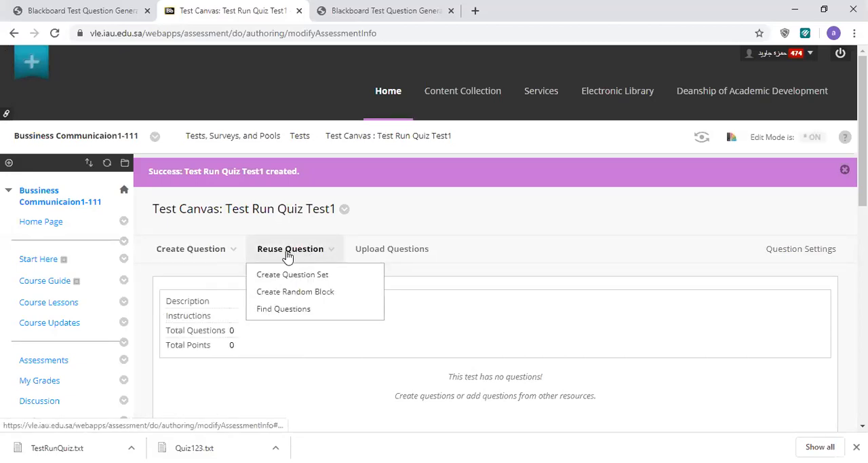
{"action": "left_click", "coordinate": [314, 296]}
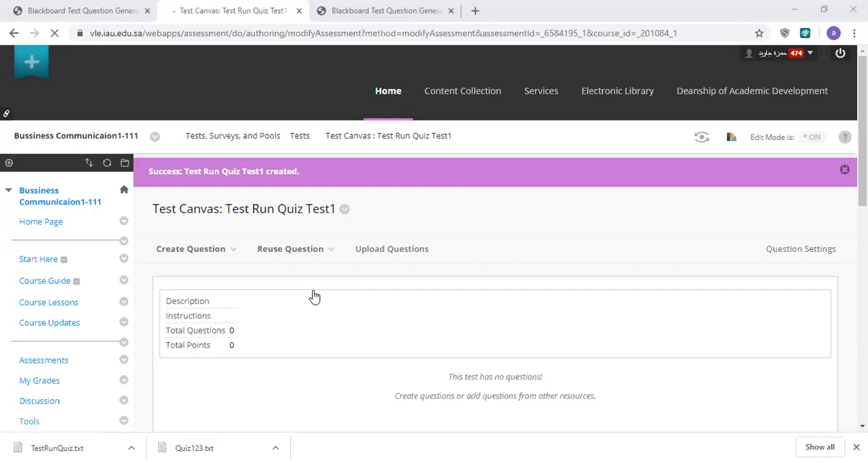
{"action": "scroll", "coordinate": [301, 233], "scroll_direction": "down", "scroll_amount": 3}
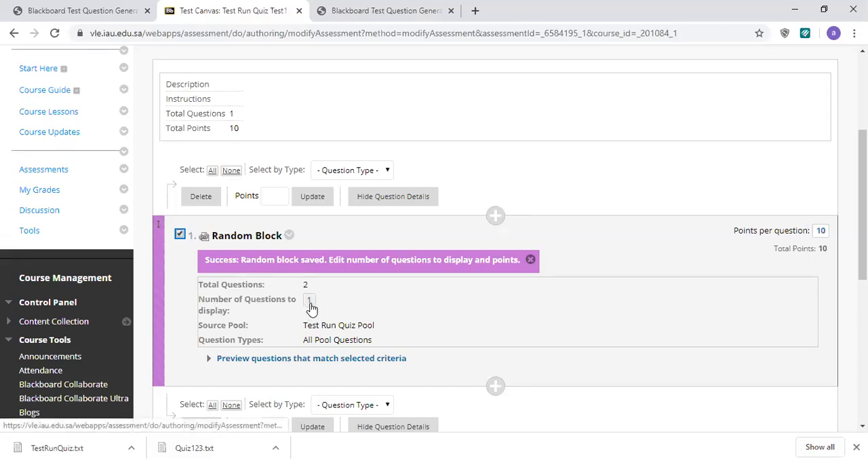
{"action": "left_click", "coordinate": [271, 196]}
{"action": "type", "text": "1"}
{"action": "left_click", "coordinate": [306, 197]}
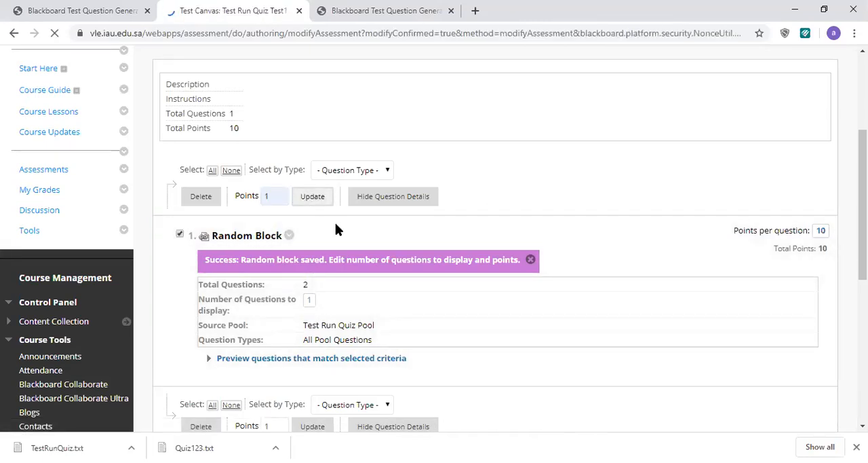
{"action": "scroll", "coordinate": [465, 276], "scroll_direction": "down", "scroll_amount": 6}
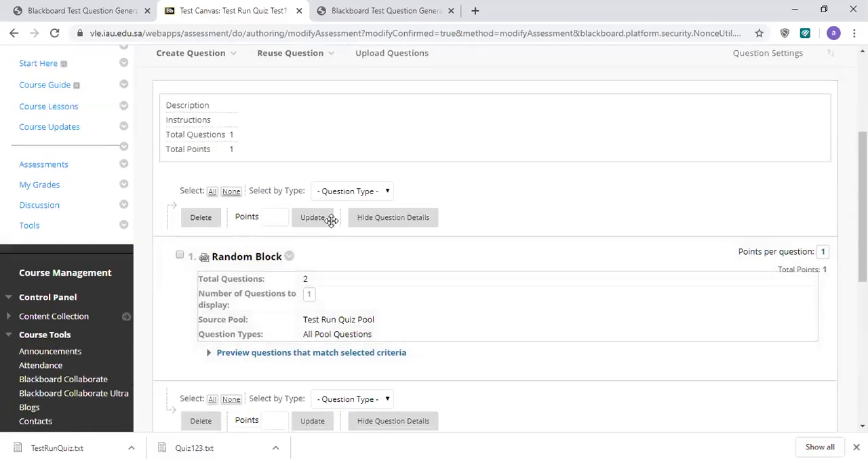
{"action": "left_click", "coordinate": [817, 295]}
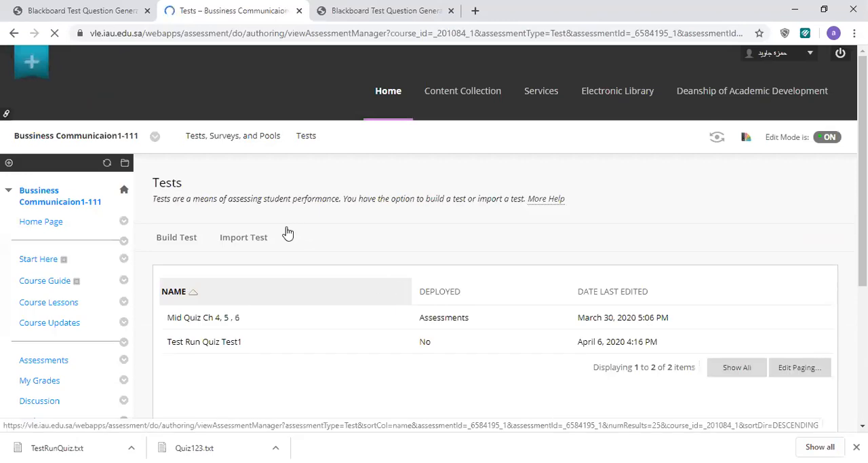
Add the existing test "Test Run Quiz Test1" to the course's Assessments content area and submit the selection
{"action": "scroll", "coordinate": [49, 229], "scroll_direction": "down", "scroll_amount": 3}
{"action": "left_click", "coordinate": [46, 171]}
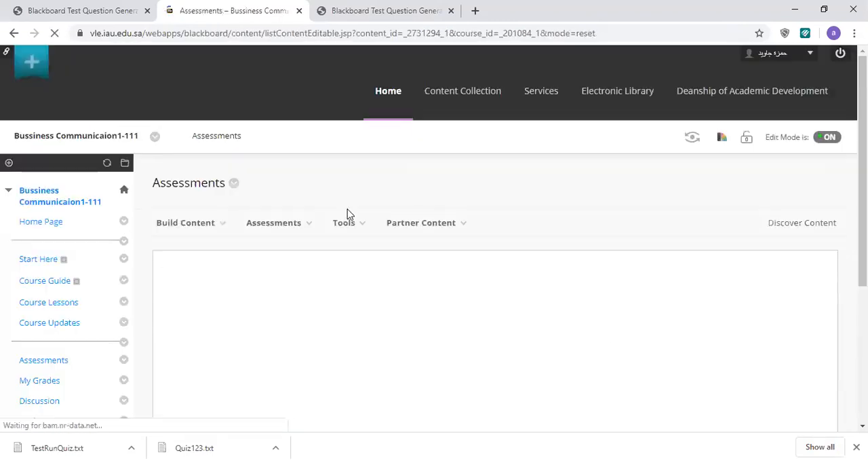
{"action": "left_click", "coordinate": [275, 227]}
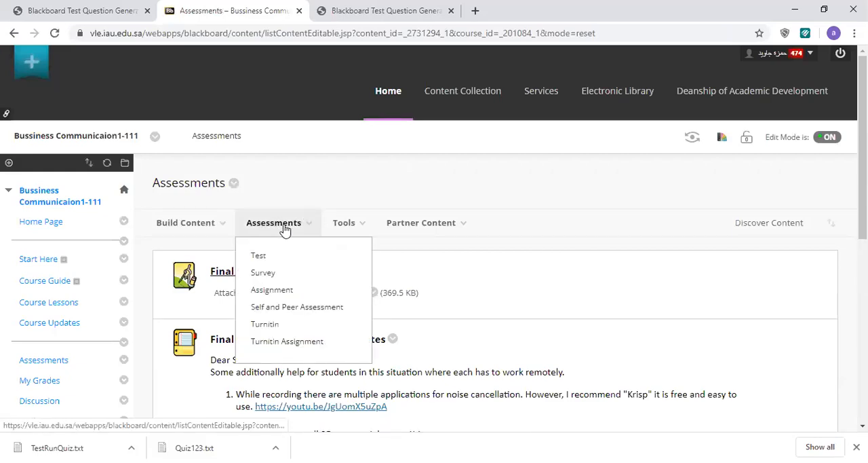
{"action": "left_click", "coordinate": [279, 258]}
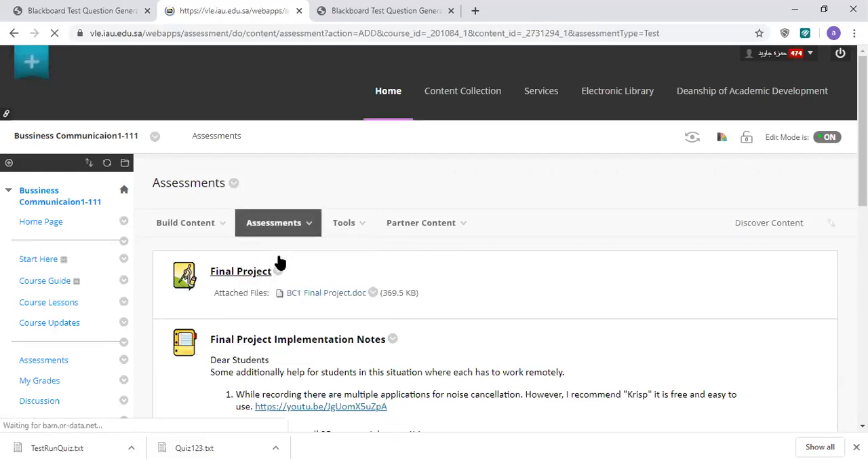
{"action": "scroll", "coordinate": [385, 269], "scroll_direction": "down", "scroll_amount": 2}
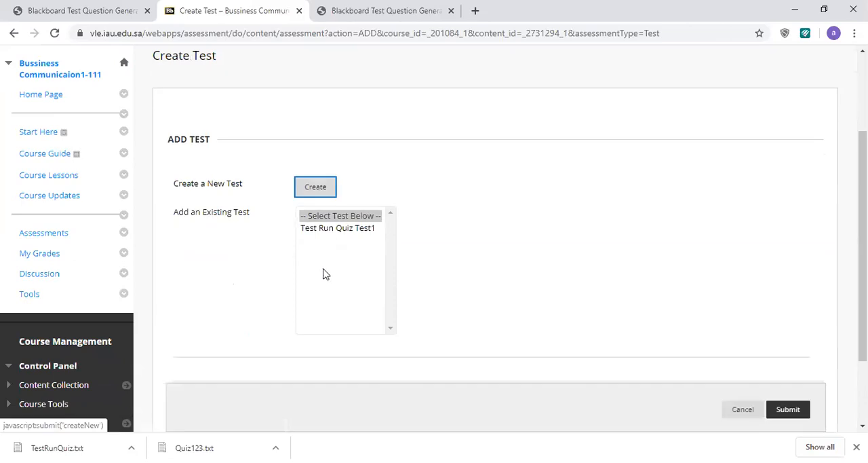
{"action": "left_click", "coordinate": [318, 229]}
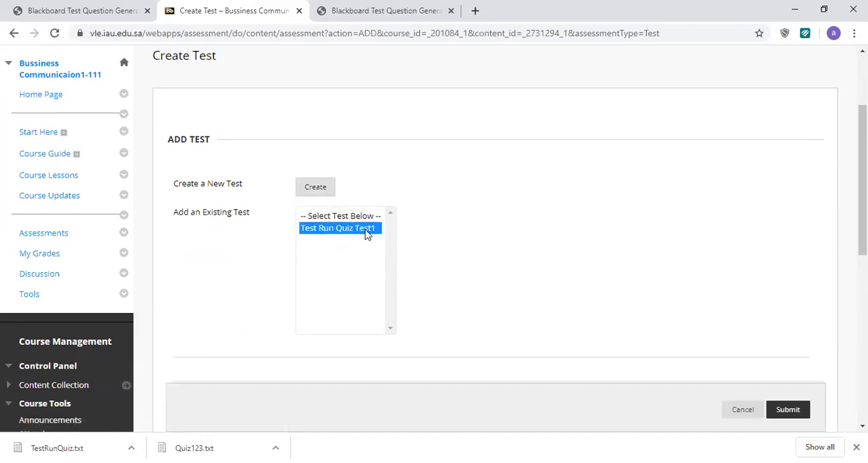
{"action": "left_click", "coordinate": [787, 413]}
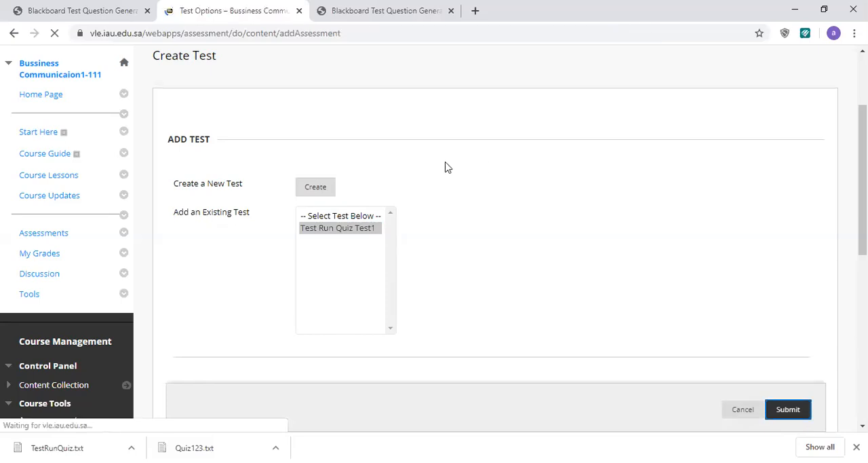
{"action": "scroll", "coordinate": [431, 177], "scroll_direction": "down", "scroll_amount": 3}
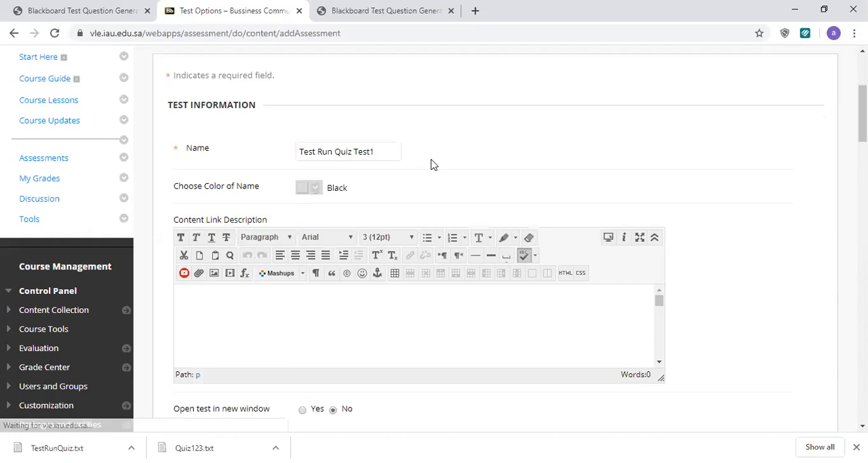
Set the test to open in a new window, make it available to students, and add a new announcement for it
{"action": "scroll", "coordinate": [416, 209], "scroll_direction": "down", "scroll_amount": 2}
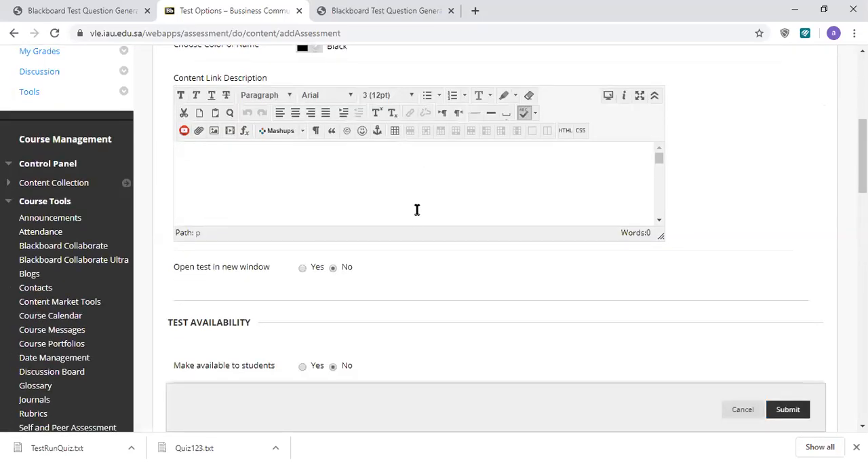
{"action": "left_click", "coordinate": [303, 268]}
{"action": "scroll", "coordinate": [497, 260], "scroll_direction": "down", "scroll_amount": 2}
{"action": "left_click", "coordinate": [303, 240]}
{"action": "left_click", "coordinate": [303, 273]}
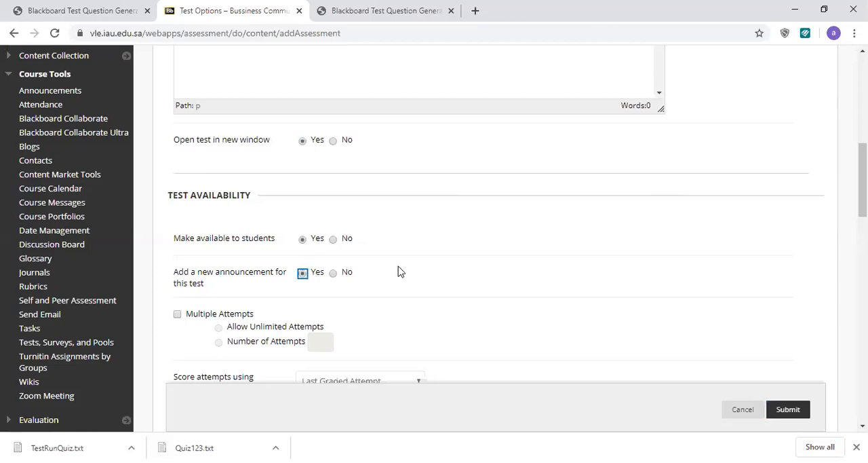
Enable Force Completion and set a 1-minute timer with Auto-Submit on
{"action": "scroll", "coordinate": [333, 210], "scroll_direction": "down", "scroll_amount": 3}
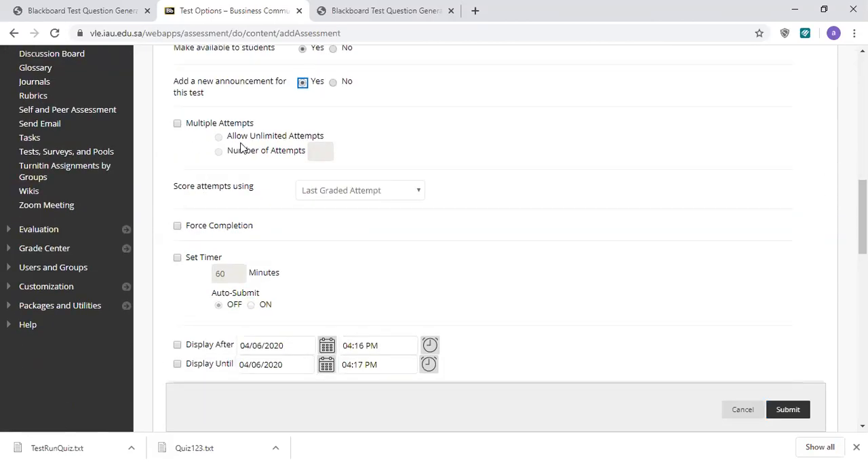
{"action": "left_click", "coordinate": [224, 228]}
{"action": "scroll", "coordinate": [244, 208], "scroll_direction": "down", "scroll_amount": 2}
{"action": "left_click", "coordinate": [177, 130]}
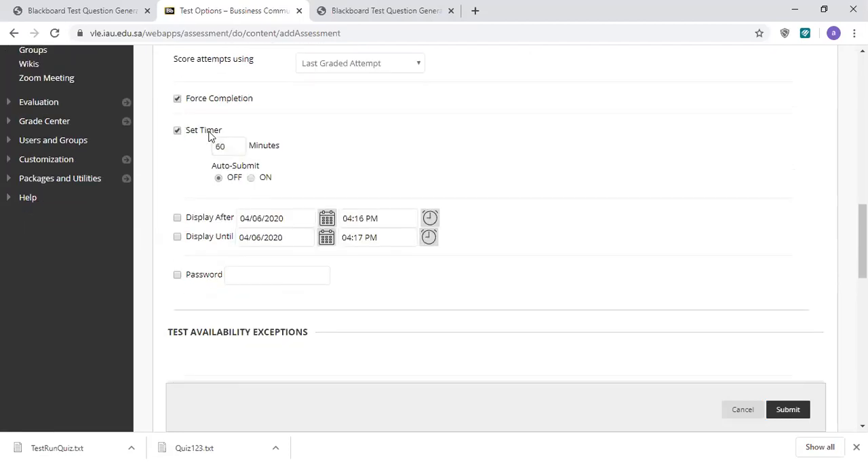
{"action": "left_click_drag", "start_coordinate": [229, 147], "coordinate": [203, 146]}
{"action": "type", "text": "1"}
{"action": "left_click", "coordinate": [249, 178]}
Restrict the test's display to 04/06/2020 from 04:30 PM until 05:00 PM
{"action": "scroll", "coordinate": [305, 178], "scroll_direction": "down", "scroll_amount": 1}
{"action": "left_click", "coordinate": [178, 155]}
{"action": "left_click", "coordinate": [177, 173]}
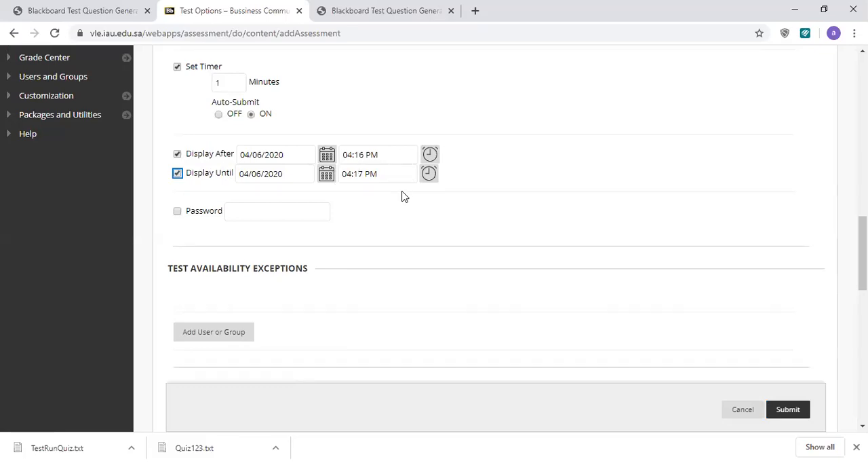
{"action": "left_click", "coordinate": [429, 155]}
{"action": "left_click", "coordinate": [487, 168]}
{"action": "left_click", "coordinate": [488, 169]}
{"action": "left_click", "coordinate": [488, 169]}
{"action": "left_click", "coordinate": [488, 170]}
{"action": "left_click", "coordinate": [488, 170]}
{"action": "left_click", "coordinate": [488, 169]}
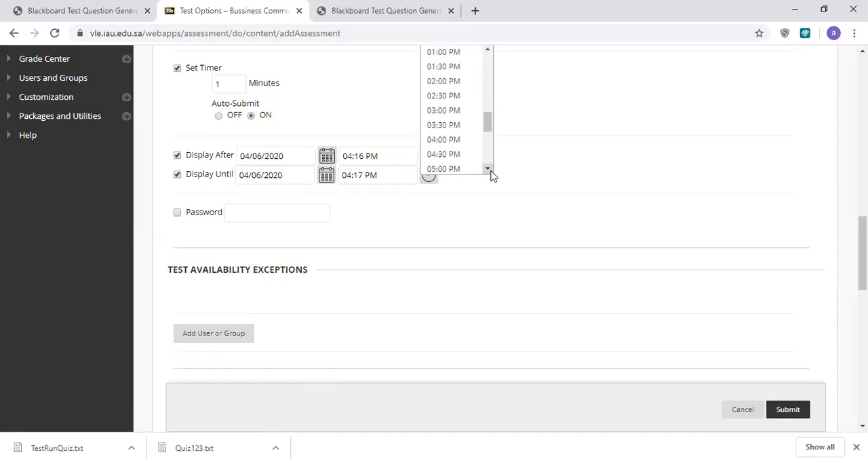
{"action": "left_click", "coordinate": [449, 154]}
{"action": "left_click", "coordinate": [428, 175]}
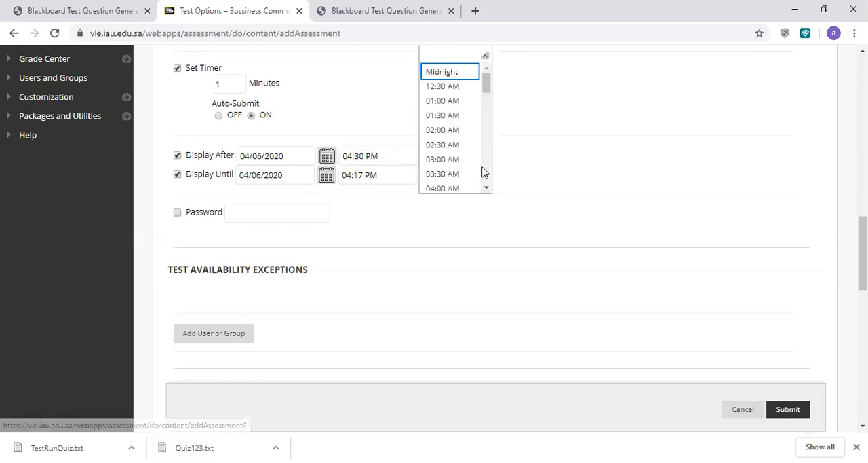
{"action": "scroll", "coordinate": [482, 171], "scroll_direction": "down", "scroll_amount": 6}
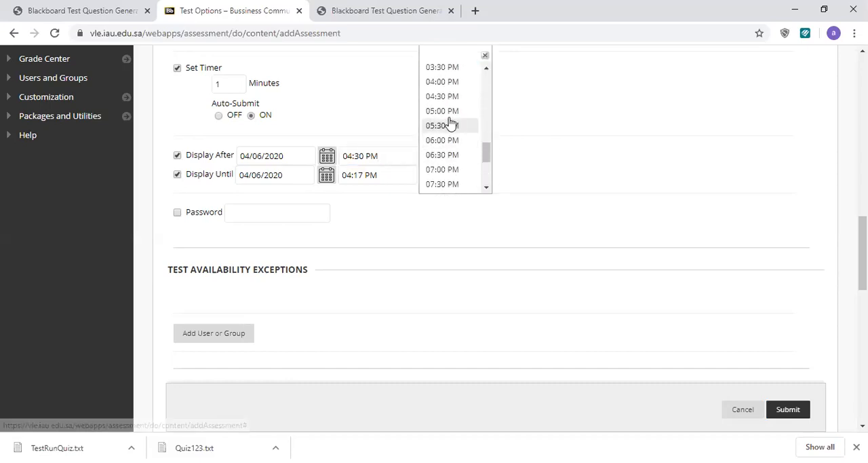
{"action": "left_click", "coordinate": [443, 112]}
Set the due date to 04/06/2020 at 05:00 PM and prevent students from starting the test past it
{"action": "scroll", "coordinate": [387, 262], "scroll_direction": "down", "scroll_amount": 1}
{"action": "scroll", "coordinate": [386, 262], "scroll_direction": "down", "scroll_amount": 2}
{"action": "scroll", "coordinate": [254, 178], "scroll_direction": "up", "scroll_amount": 3}
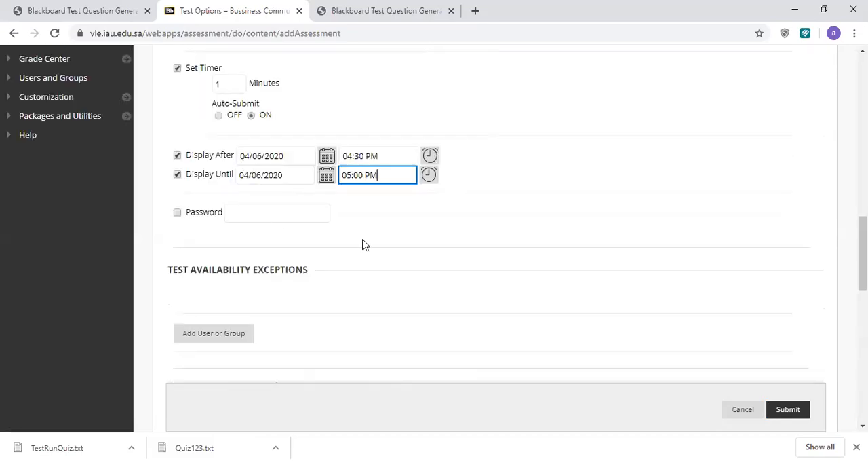
{"action": "scroll", "coordinate": [371, 241], "scroll_direction": "down", "scroll_amount": 5}
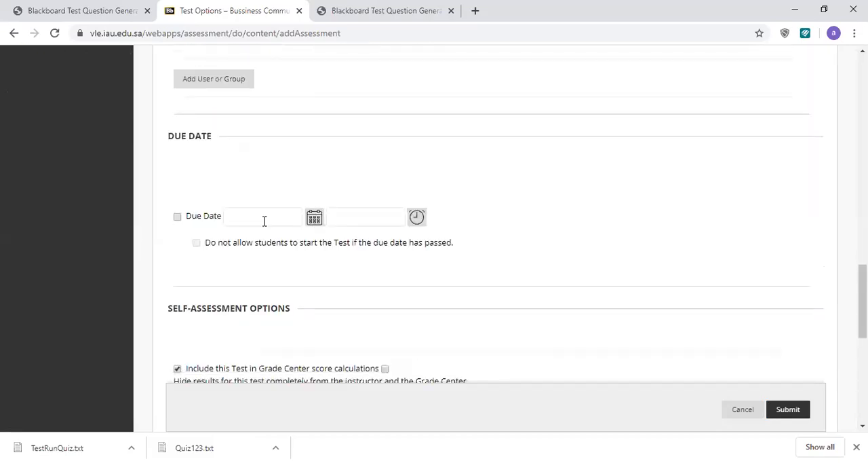
{"action": "left_click", "coordinate": [207, 217]}
{"action": "left_click", "coordinate": [416, 217]}
{"action": "scroll", "coordinate": [473, 195], "scroll_direction": "down", "scroll_amount": 3}
{"action": "scroll", "coordinate": [473, 195], "scroll_direction": "down", "scroll_amount": 5}
{"action": "left_click", "coordinate": [434, 157]}
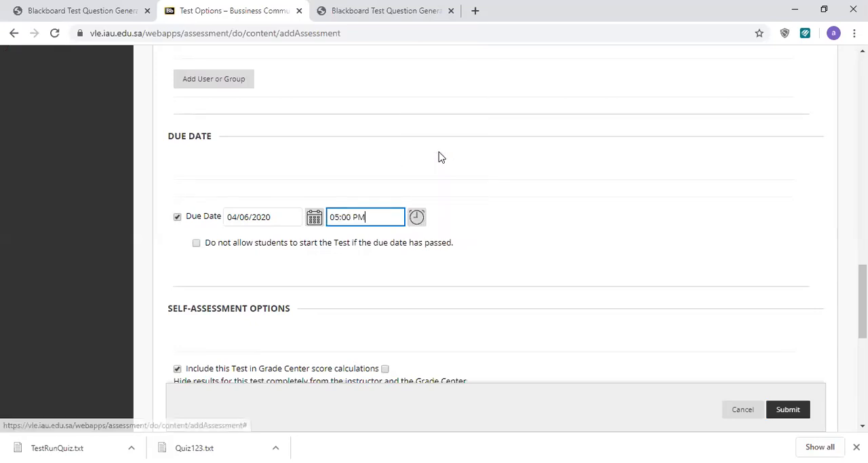
{"action": "left_click", "coordinate": [211, 246]}
Reset the first release time for test results and feedback from After Submission to the unselected Choose option
{"action": "scroll", "coordinate": [467, 265], "scroll_direction": "down", "scroll_amount": 2}
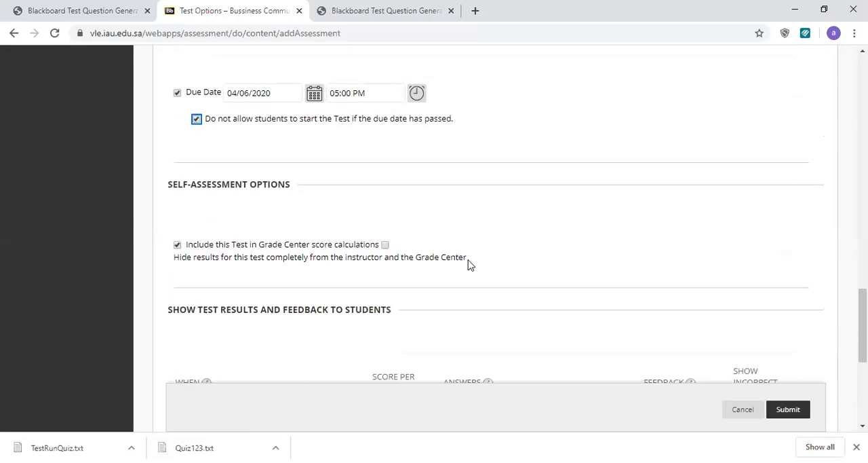
{"action": "scroll", "coordinate": [421, 221], "scroll_direction": "down", "scroll_amount": 3}
{"action": "scroll", "coordinate": [417, 214], "scroll_direction": "down", "scroll_amount": 2}
{"action": "scroll", "coordinate": [271, 207], "scroll_direction": "up", "scroll_amount": 1}
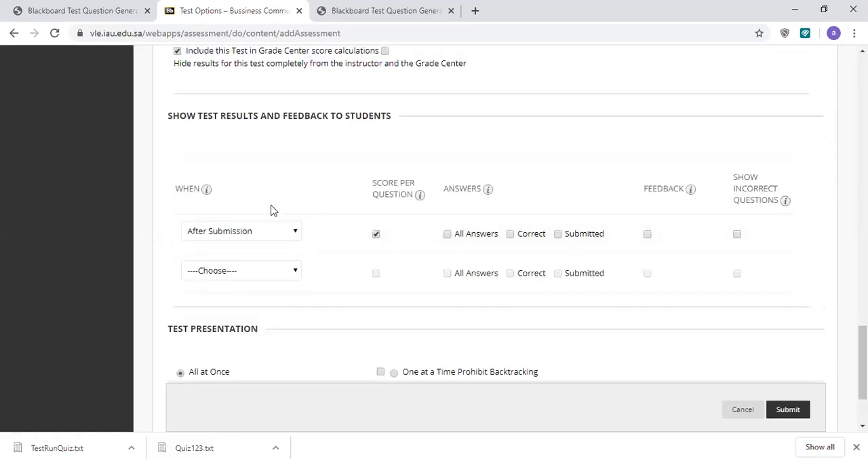
{"action": "left_click", "coordinate": [266, 232]}
{"action": "left_click", "coordinate": [248, 248]}
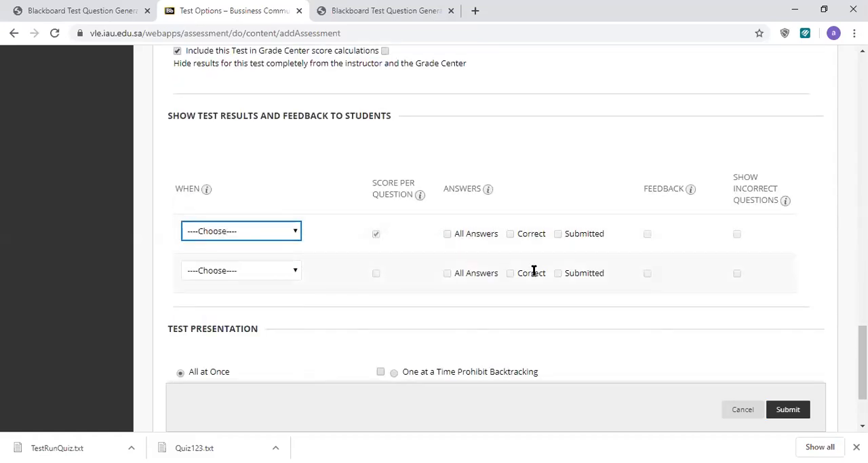
Present questions one at a time with backtracking prohibited and question order randomized, and submit the test options
{"action": "scroll", "coordinate": [528, 246], "scroll_direction": "down", "scroll_amount": 2}
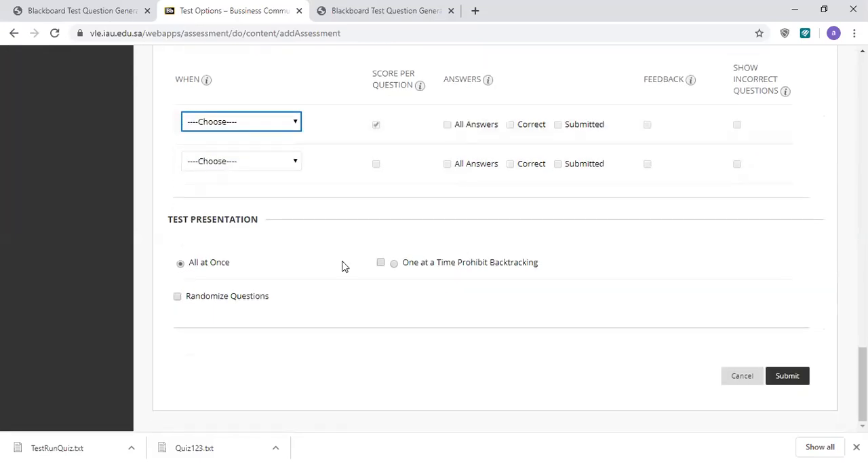
{"action": "left_click", "coordinate": [381, 262]}
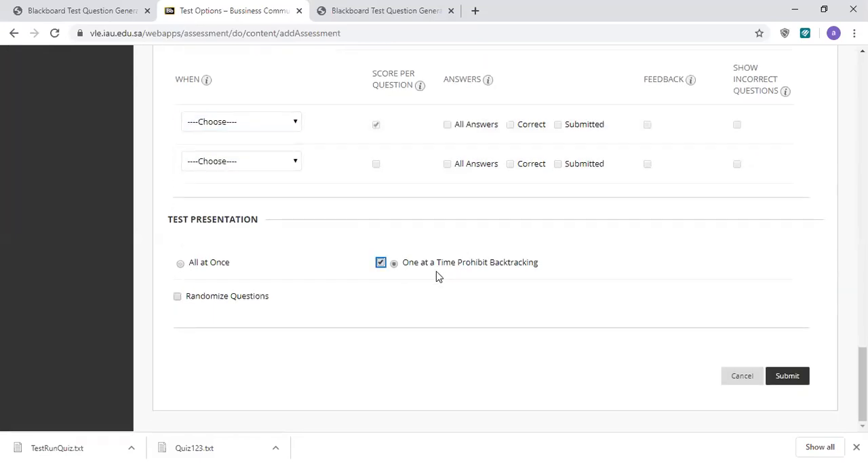
{"action": "left_click", "coordinate": [262, 298]}
{"action": "left_click", "coordinate": [802, 381]}
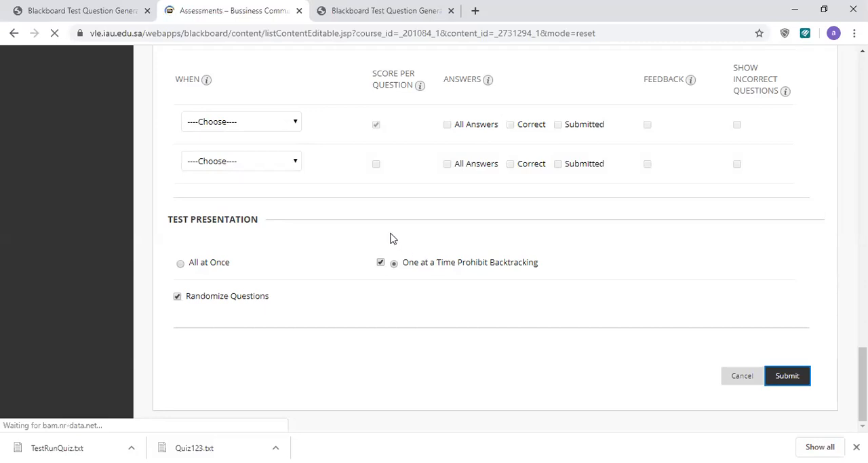
View the available actions for Test Run Quiz Test1 in the Assessments content area
{"action": "scroll", "coordinate": [379, 207], "scroll_direction": "down", "scroll_amount": 4}
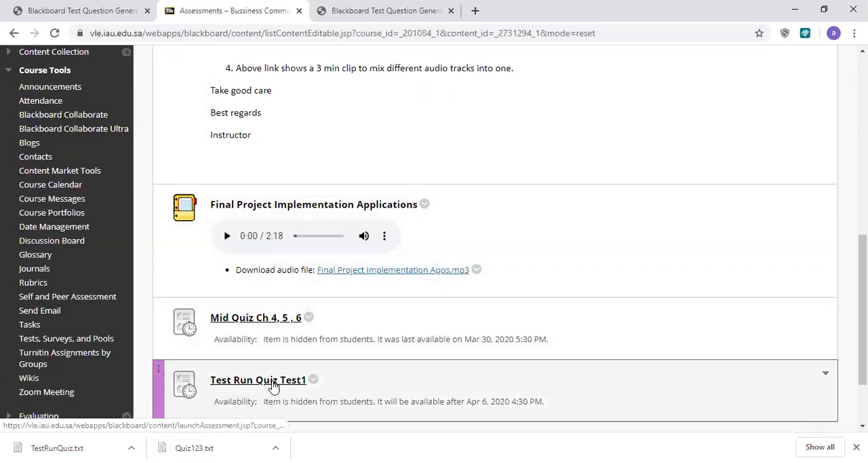
{"action": "left_click", "coordinate": [314, 380]}
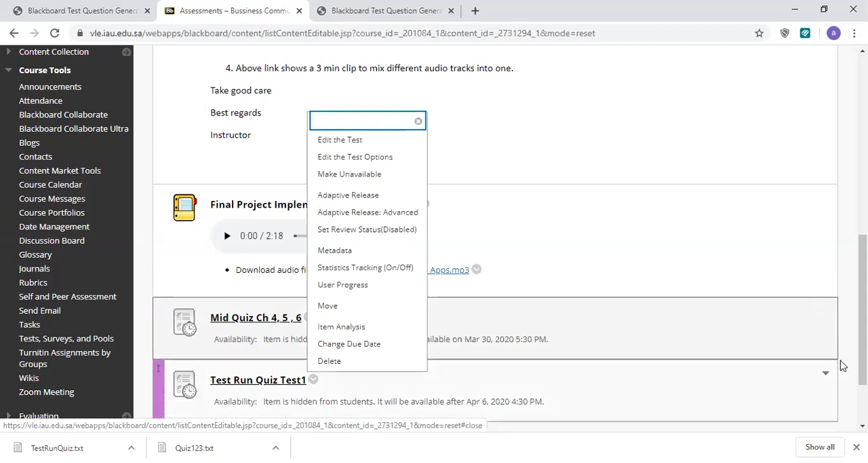
{"action": "left_click", "coordinate": [841, 365]}
Open the course's Tests list within Tests, Surveys, and Pools
{"action": "scroll", "coordinate": [186, 165], "scroll_direction": "down", "scroll_amount": 2}
{"action": "left_click", "coordinate": [60, 247]}
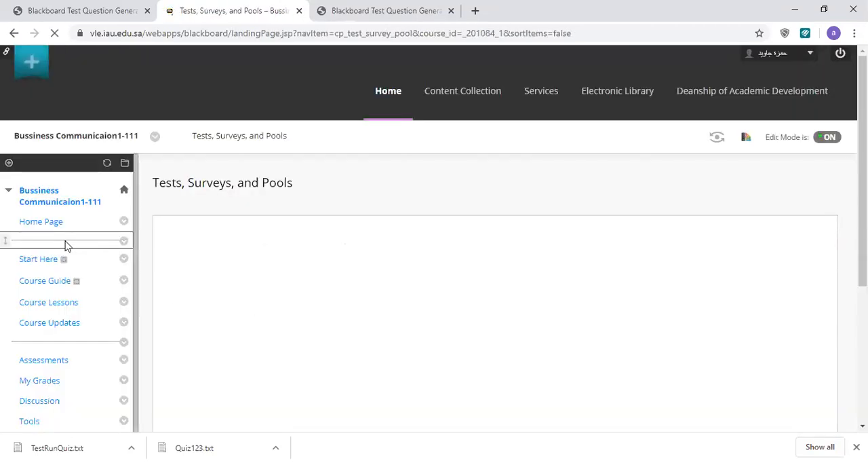
{"action": "scroll", "coordinate": [194, 201], "scroll_direction": "down", "scroll_amount": 1}
{"action": "left_click", "coordinate": [183, 179]}
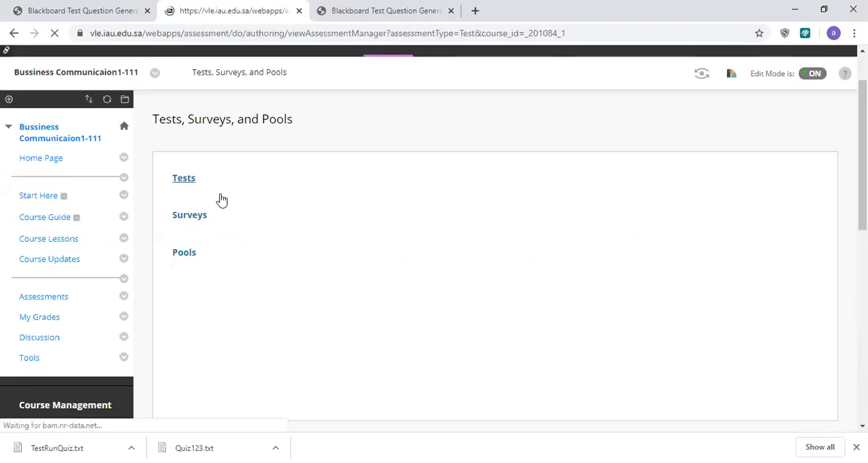
{"action": "scroll", "coordinate": [323, 307], "scroll_direction": "down", "scroll_amount": 2}
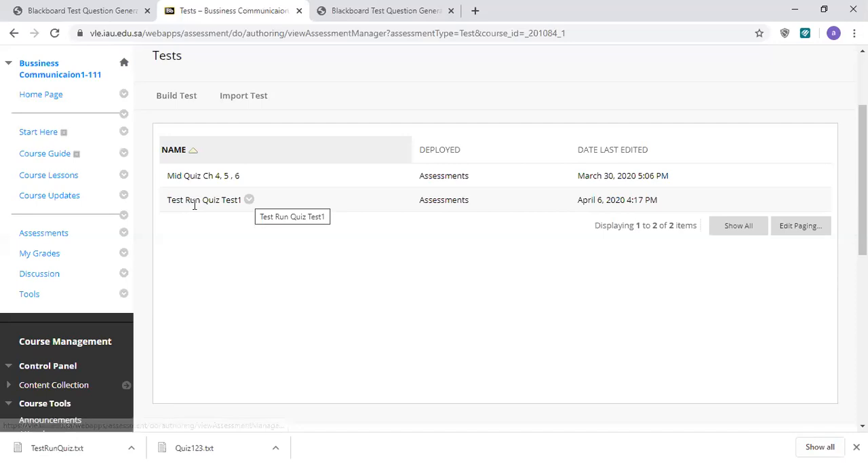
Export Test Run Quiz Test1 to the local computer and repeat the export
{"action": "left_click", "coordinate": [249, 200]}
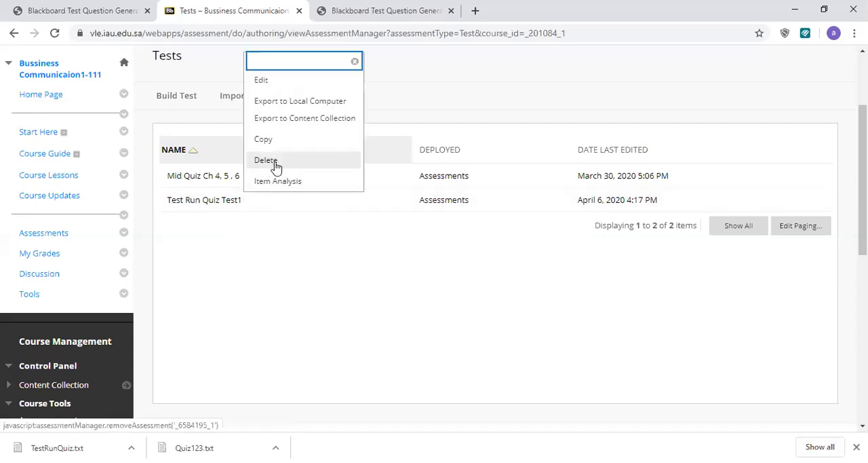
{"action": "left_click", "coordinate": [296, 102]}
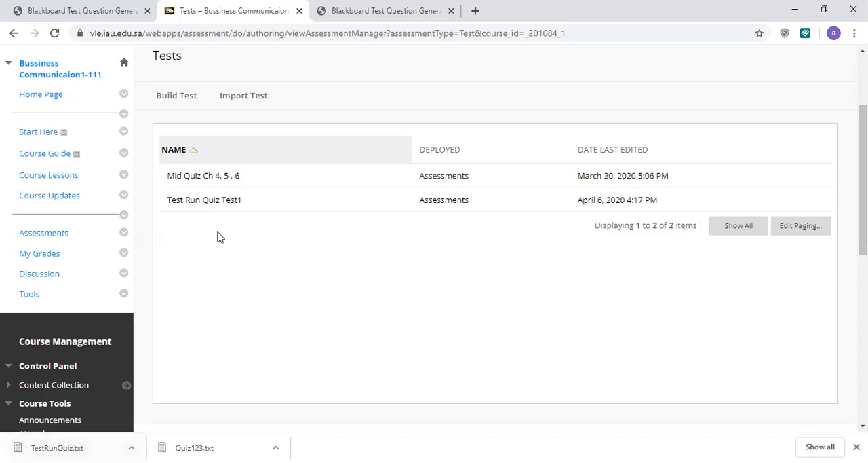
{"action": "left_click", "coordinate": [249, 201]}
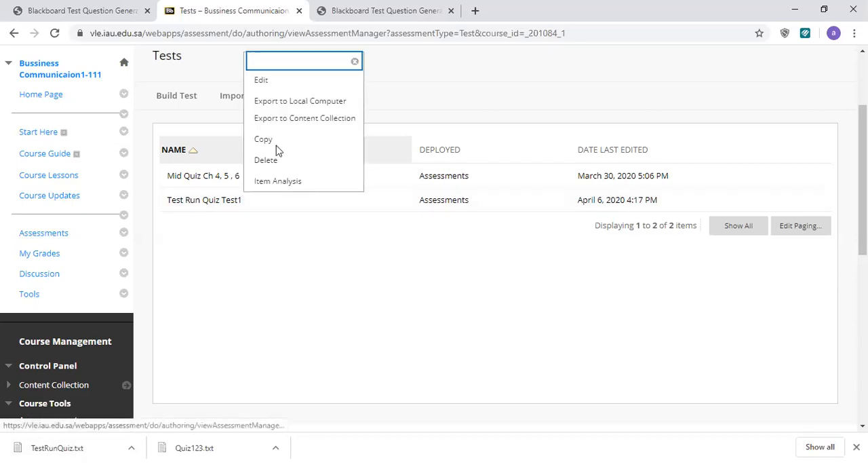
{"action": "left_click", "coordinate": [285, 107]}
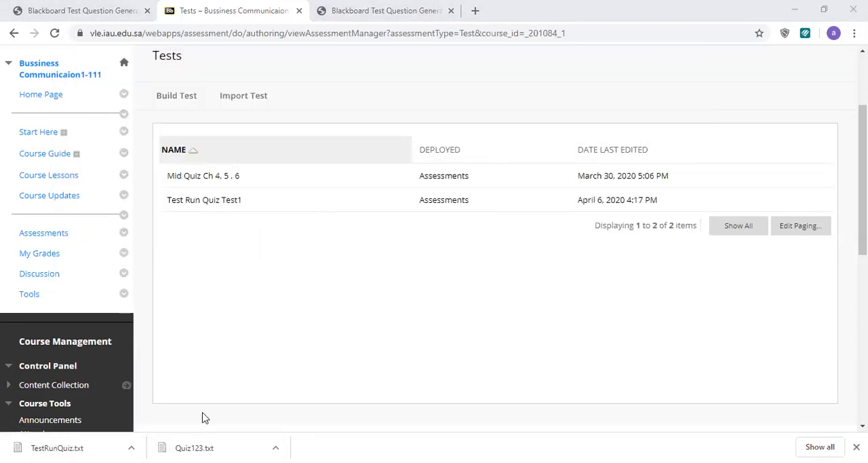
Locate the exported Test Run Quiz Test1 ZIP archive in the Downloads folder using File Explorer, and return to the browser
{"action": "left_click", "coordinate": [684, 69]}
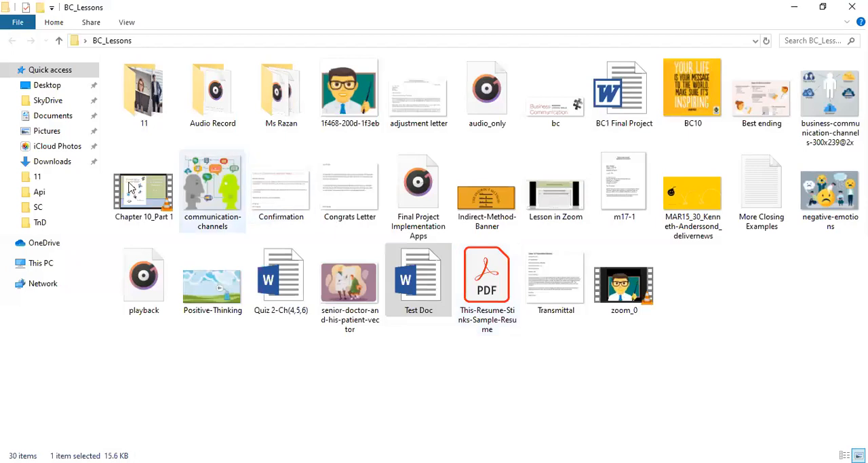
{"action": "left_click", "coordinate": [55, 166]}
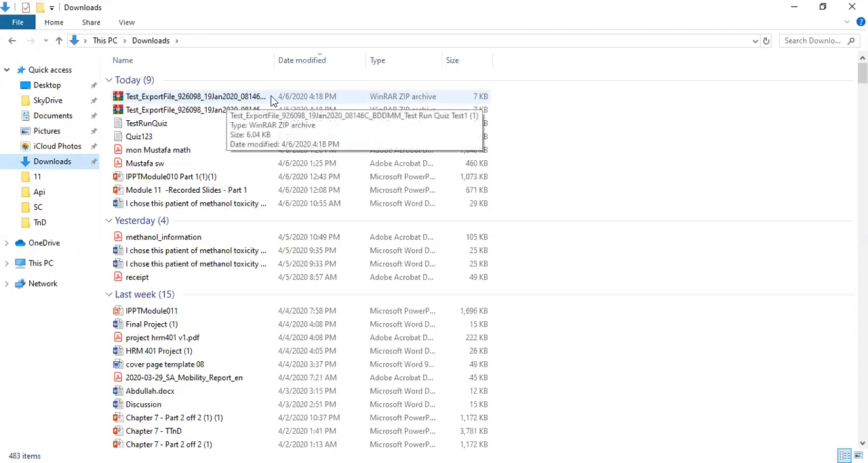
{"action": "left_click", "coordinate": [170, 98]}
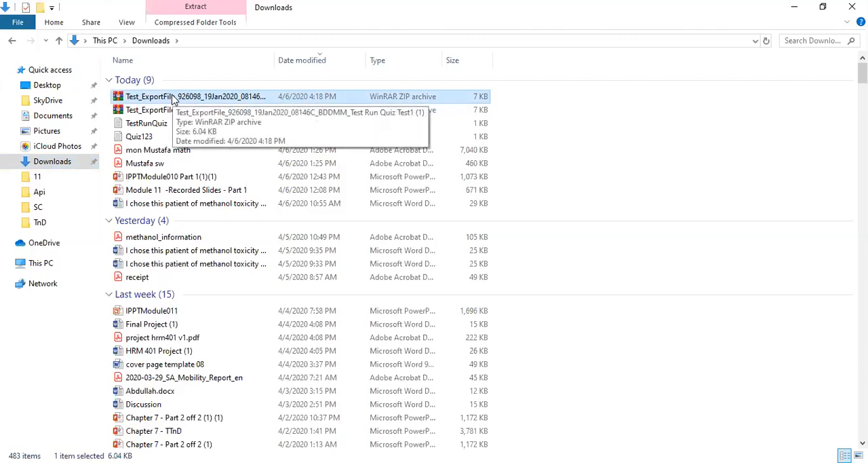
{"action": "left_click", "coordinate": [793, 9]}
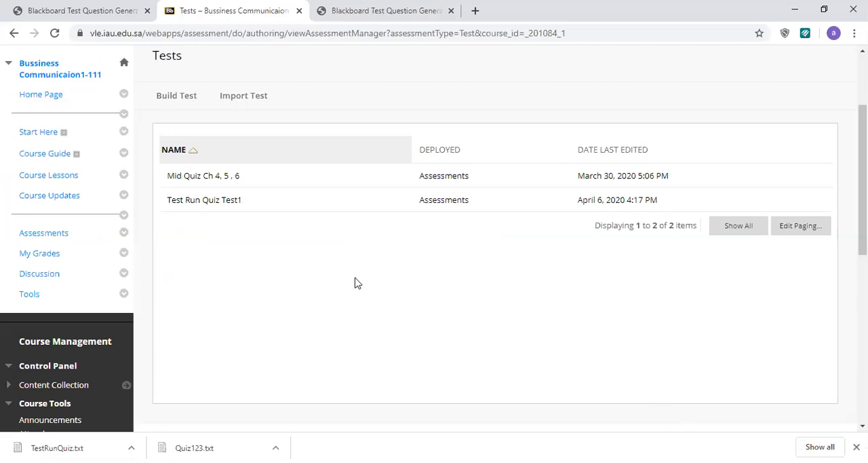
Go to the Blackboard home page and find the 2019-2020 2nd-Term courses in the Course List
{"action": "scroll", "coordinate": [355, 283], "scroll_direction": "up", "scroll_amount": 3}
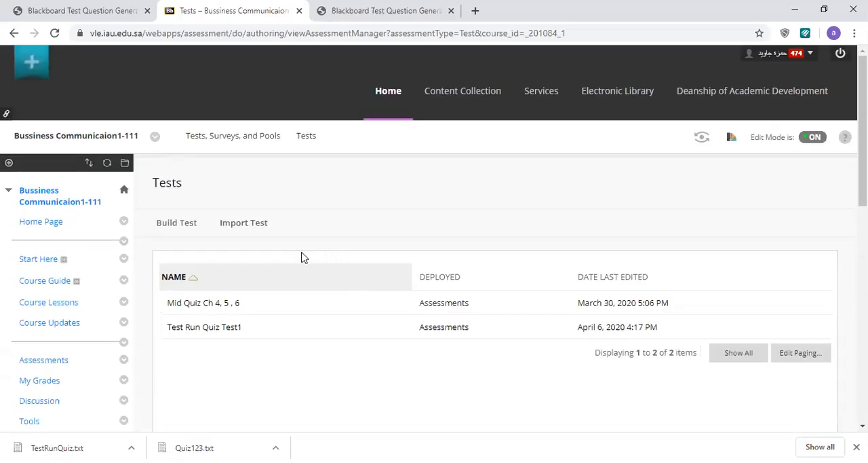
{"action": "left_click", "coordinate": [390, 101]}
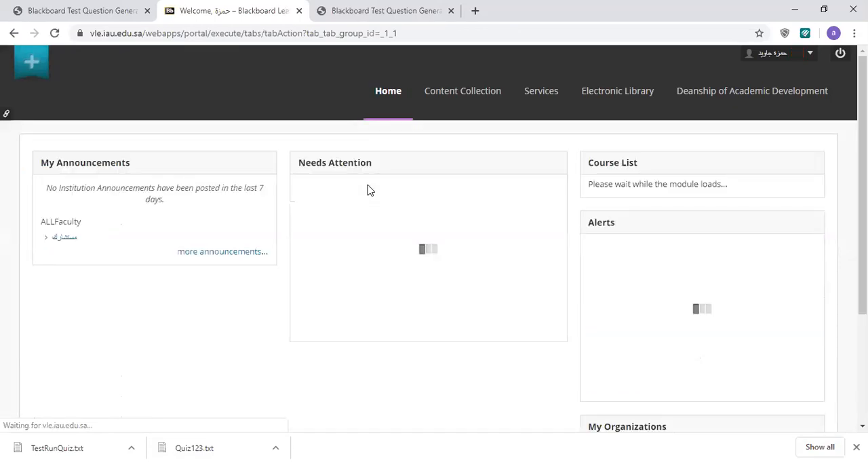
{"action": "scroll", "coordinate": [424, 305], "scroll_direction": "down", "scroll_amount": 1}
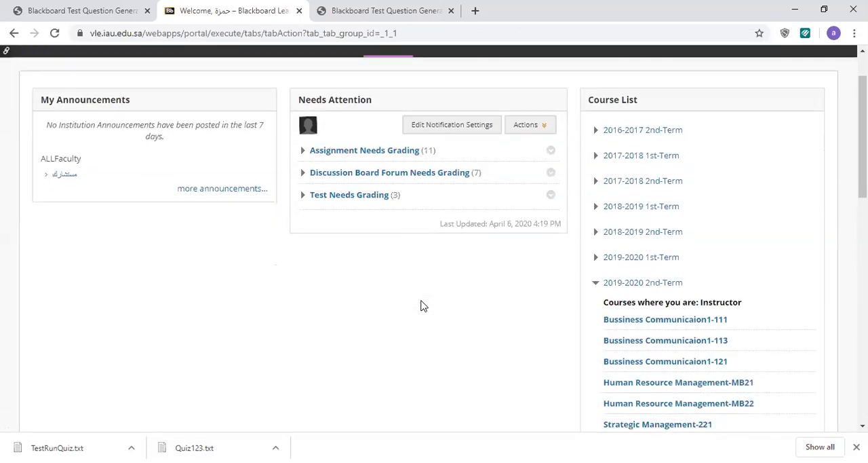